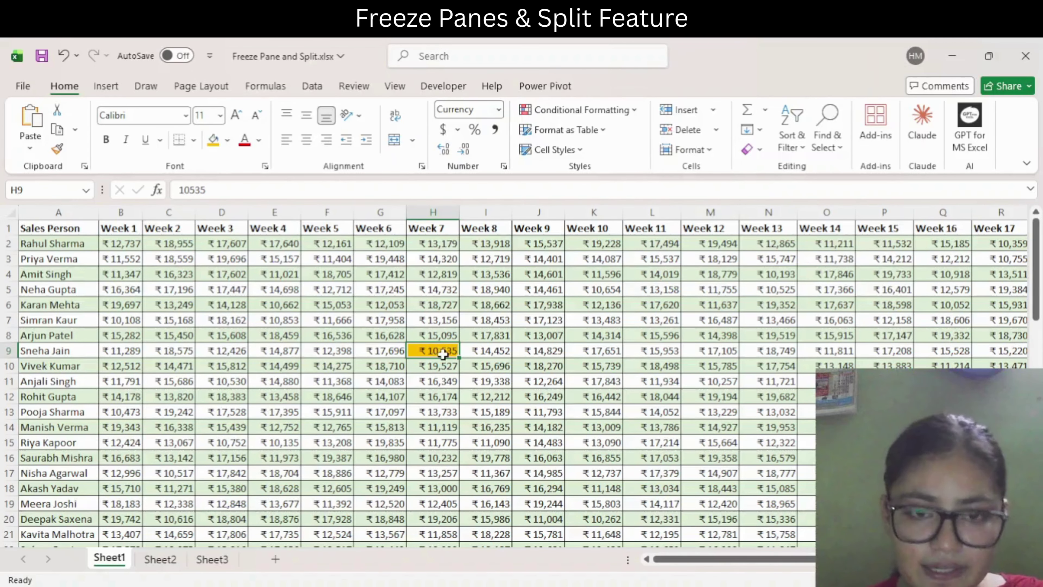
Highlight cell Q10 in the Week 16 column with an orange fill and check it against its header.
{"action": "scroll", "coordinate": [488, 365], "scroll_direction": "right", "scroll_amount": 3}
{"action": "scroll", "coordinate": [488, 365], "scroll_direction": "left", "scroll_amount": 2}
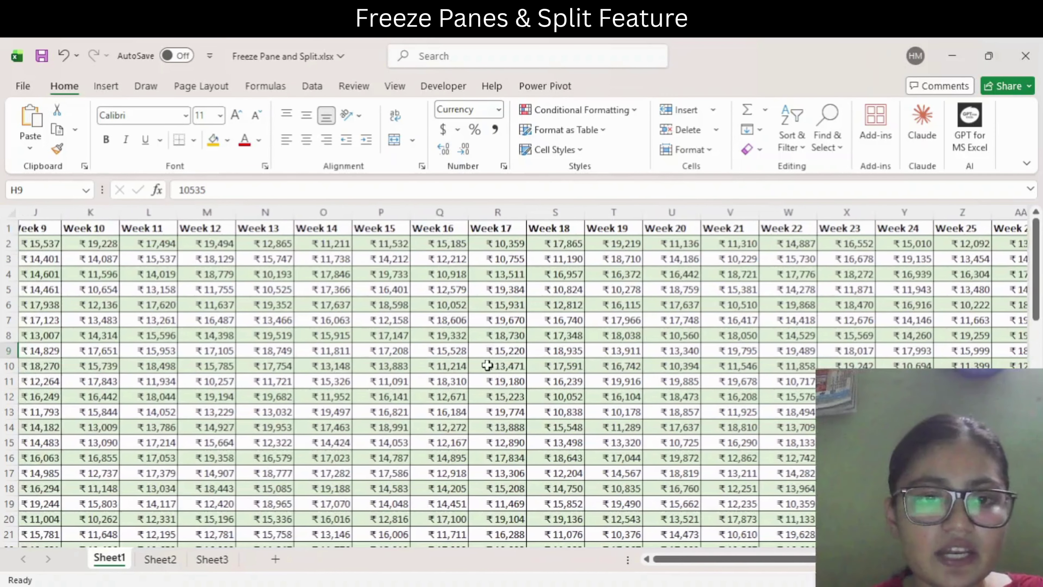
{"action": "left_click", "coordinate": [466, 366]}
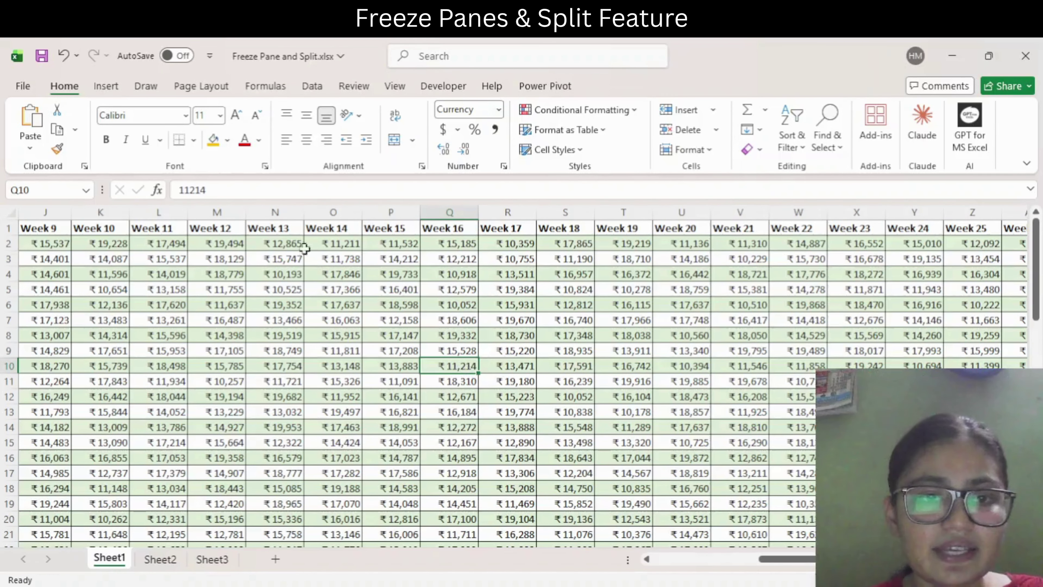
{"action": "left_click", "coordinate": [222, 144]}
{"action": "left_click", "coordinate": [623, 471]}
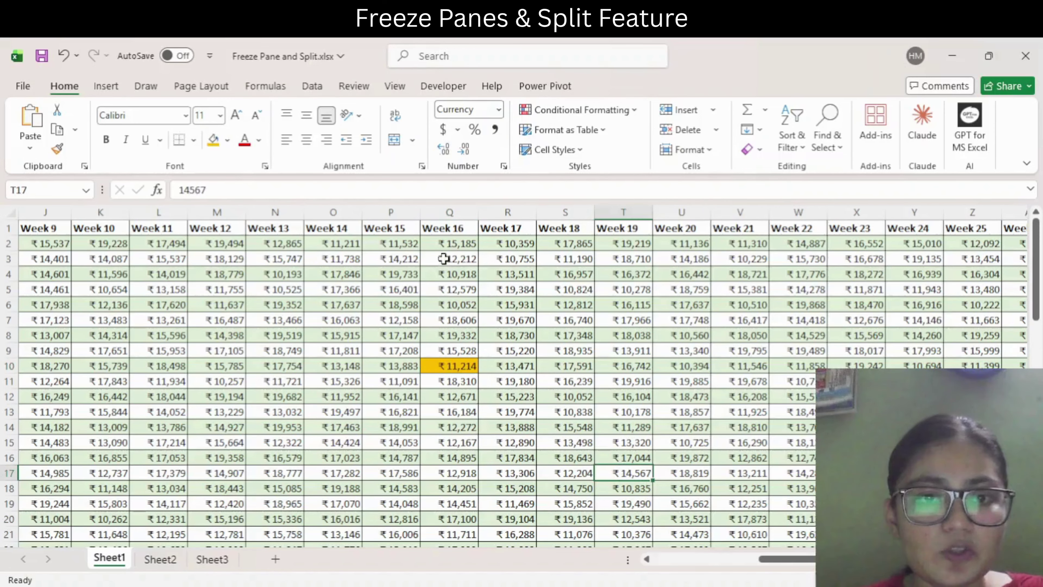
{"action": "left_click", "coordinate": [452, 225]}
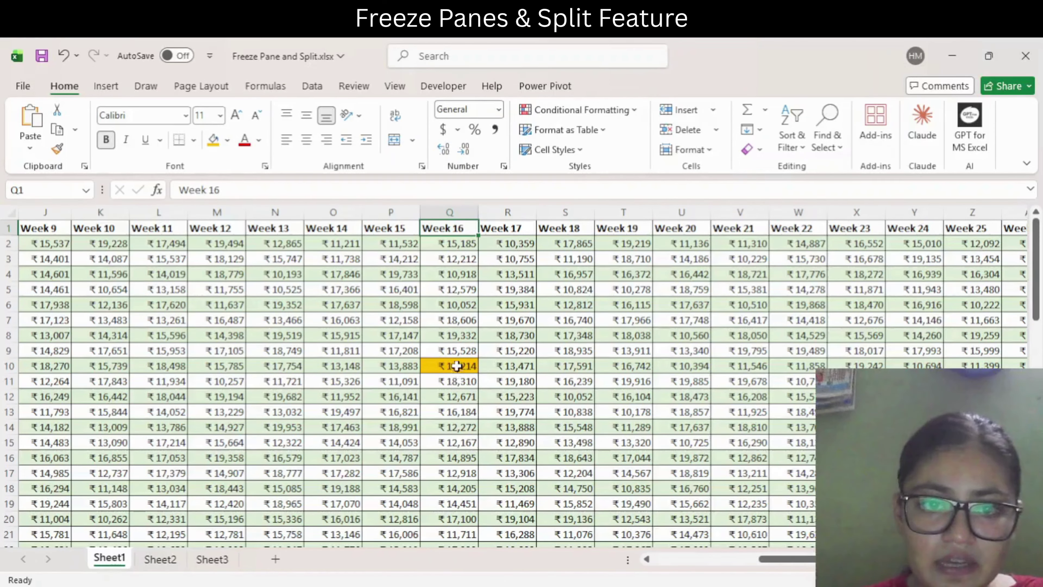
{"action": "left_click", "coordinate": [457, 361]}
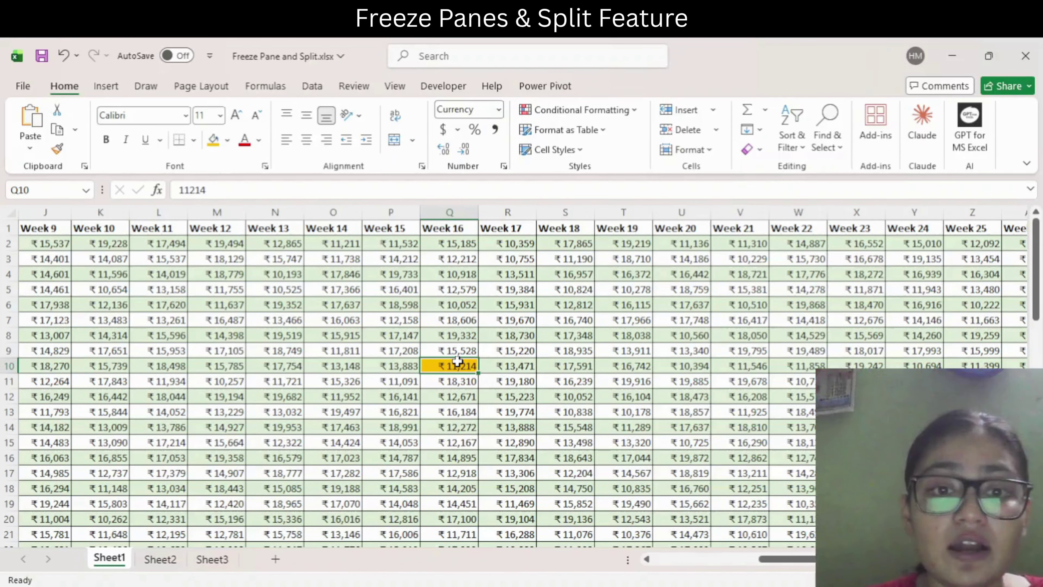
Select the Sales Person column and freeze the sheet's first column.
{"action": "scroll", "coordinate": [457, 361], "scroll_direction": "right", "scroll_amount": 5}
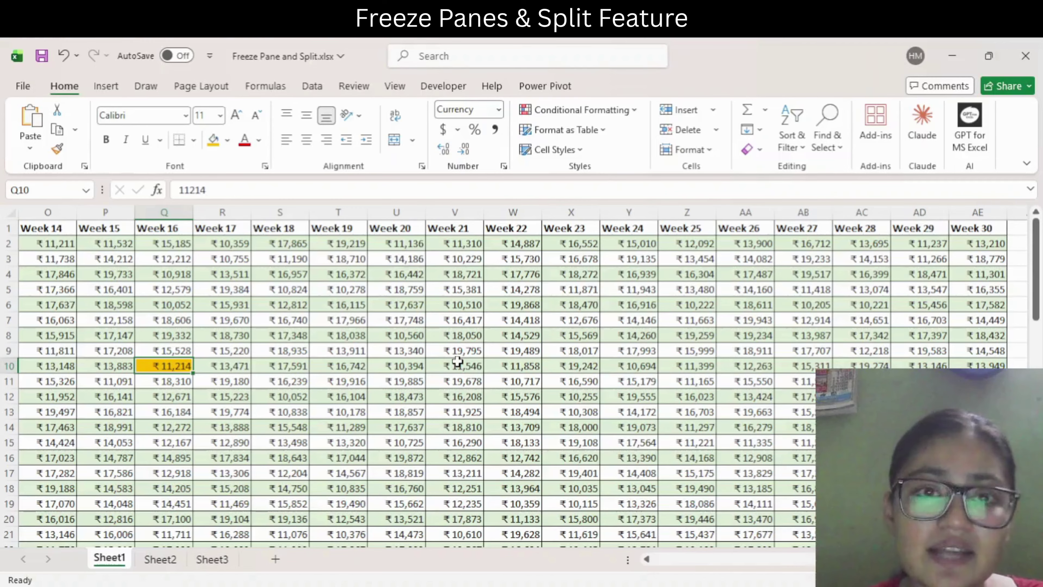
{"action": "scroll", "coordinate": [457, 361], "scroll_direction": "left", "scroll_amount": 14}
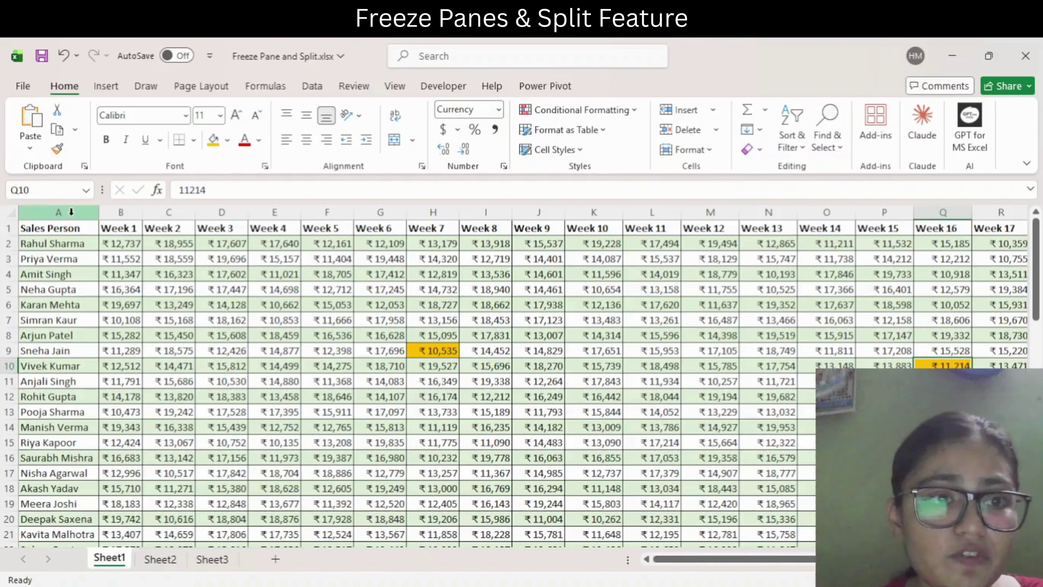
{"action": "left_click", "coordinate": [70, 212]}
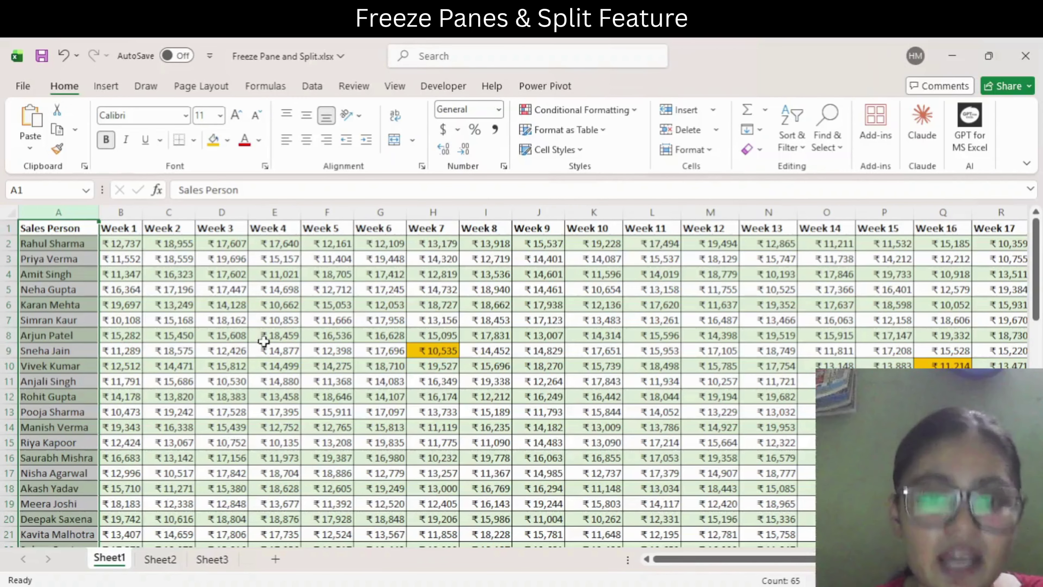
{"action": "scroll", "coordinate": [263, 340], "scroll_direction": "right", "scroll_amount": 13}
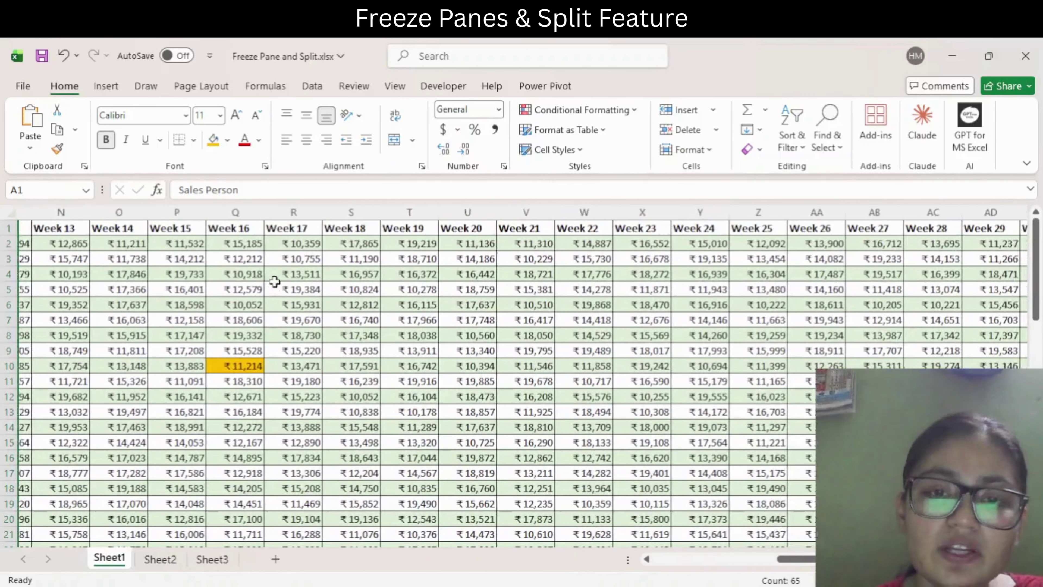
{"action": "scroll", "coordinate": [274, 281], "scroll_direction": "right", "scroll_amount": 1}
{"action": "scroll", "coordinate": [275, 281], "scroll_direction": "left", "scroll_amount": 13}
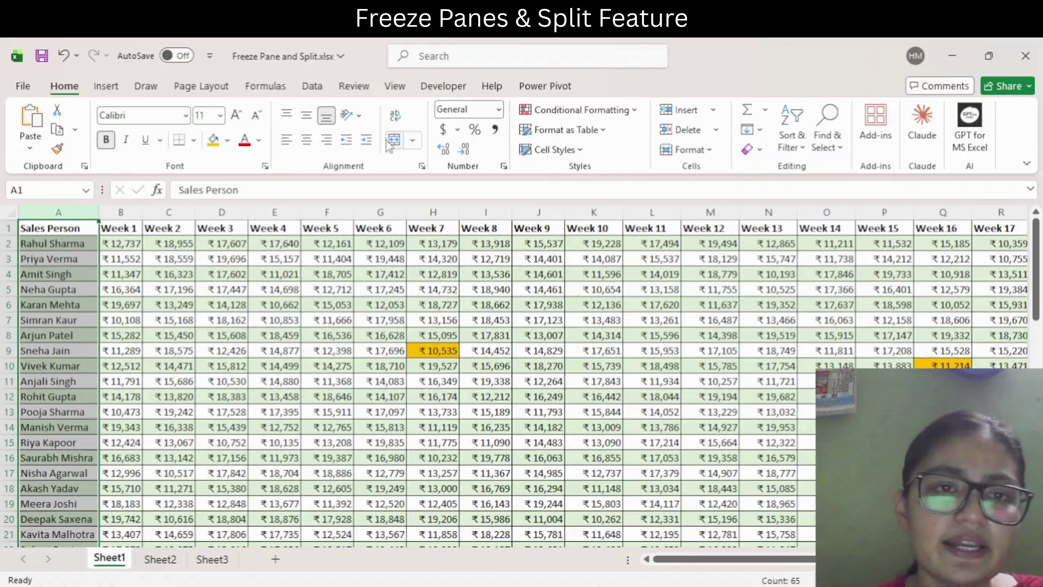
{"action": "left_click", "coordinate": [392, 87]}
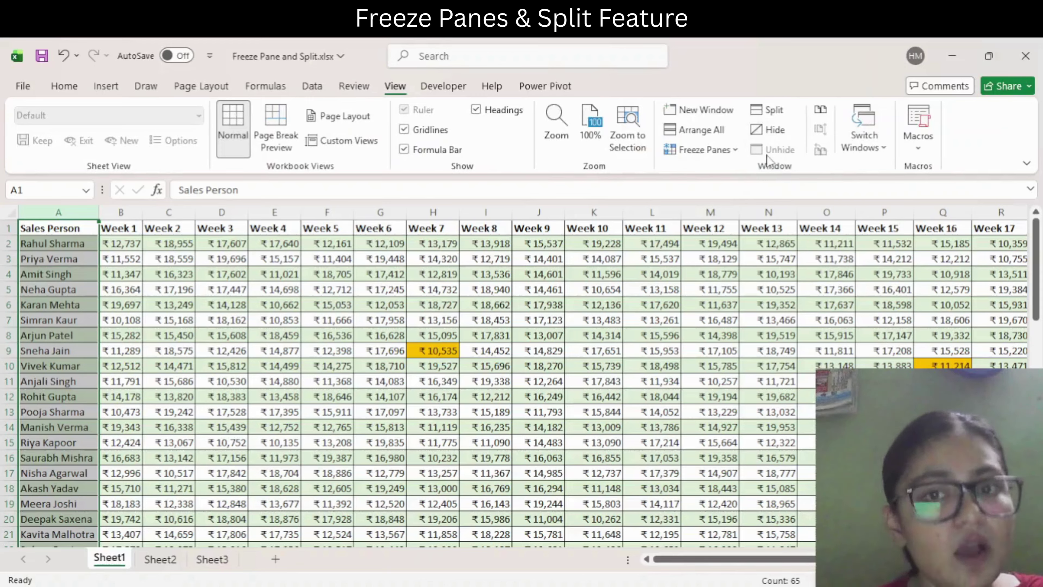
{"action": "left_click", "coordinate": [733, 151]}
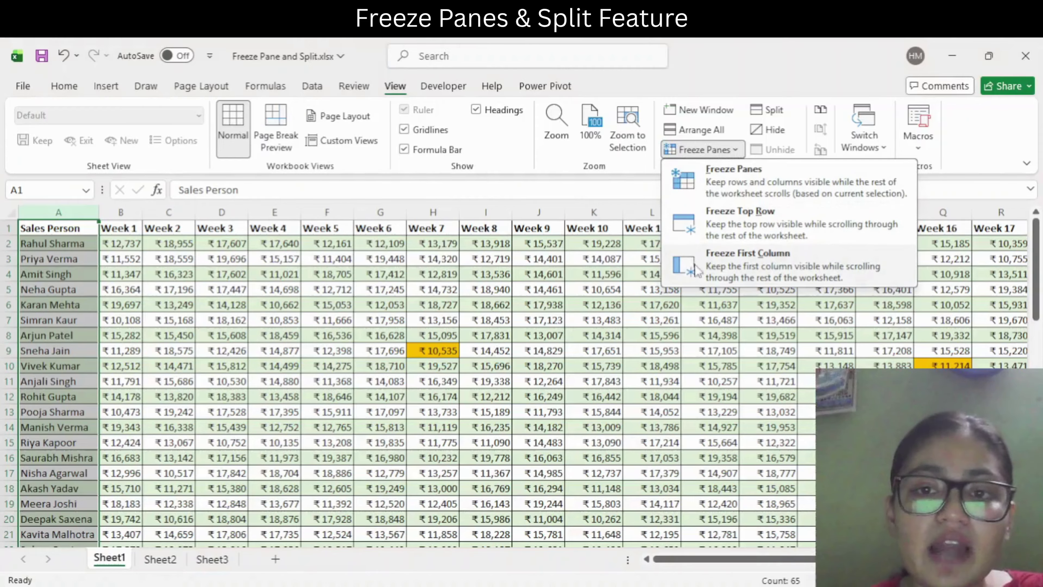
{"action": "left_click", "coordinate": [724, 262]}
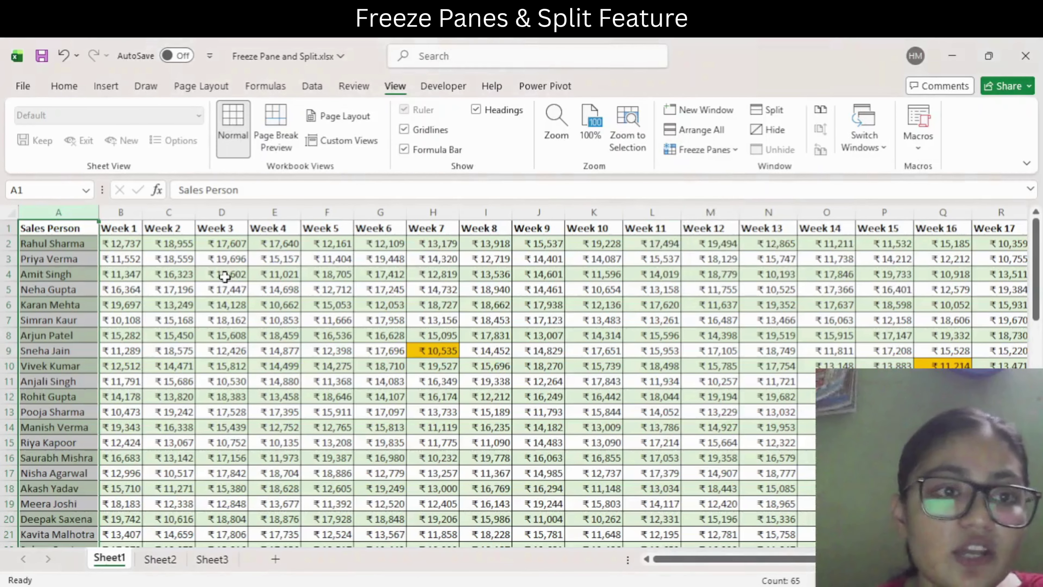
Enlarge the sheet view and look across the week columns to Week 30 to examine how the frozen Sales Person column behaves.
{"action": "left_click", "coordinate": [224, 276]}
{"action": "scroll", "coordinate": [69, 242], "scroll_direction": "up", "scroll_amount": 1}
{"action": "scroll", "coordinate": [70, 242], "scroll_direction": "up", "scroll_amount": 4}
{"action": "scroll", "coordinate": [214, 263], "scroll_direction": "up", "scroll_amount": 1}
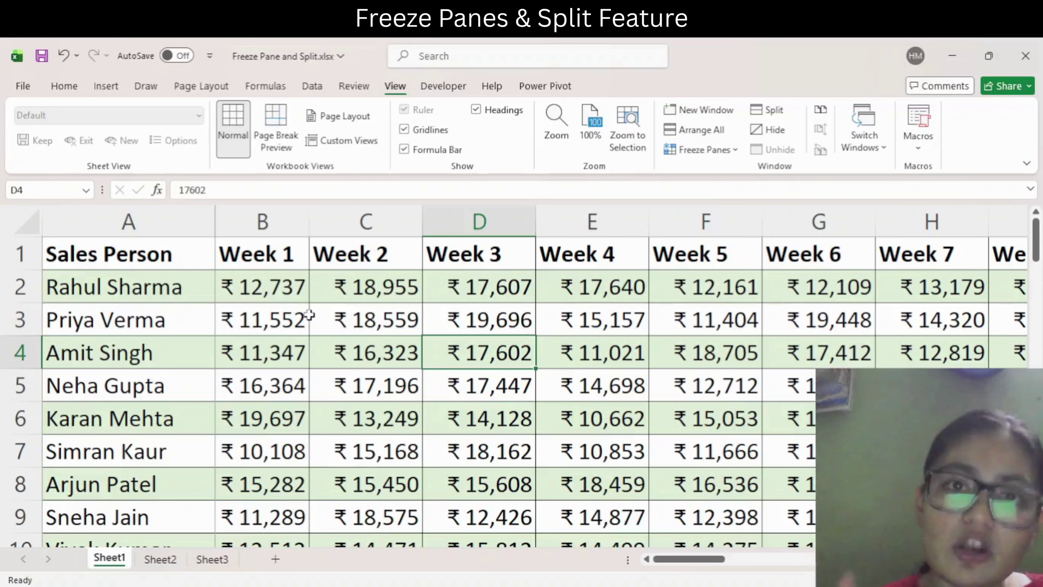
{"action": "scroll", "coordinate": [244, 295], "scroll_direction": "down", "scroll_amount": 3}
{"action": "scroll", "coordinate": [164, 419], "scroll_direction": "up", "scroll_amount": 3}
{"action": "scroll", "coordinate": [180, 355], "scroll_direction": "down", "scroll_amount": 3}
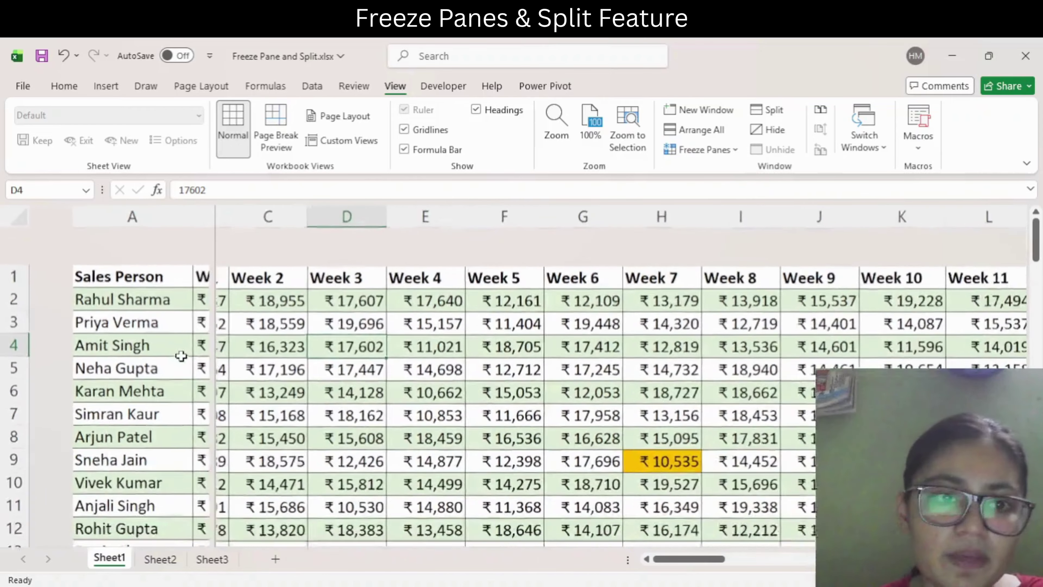
{"action": "scroll", "coordinate": [517, 350], "scroll_direction": "right", "scroll_amount": 10}
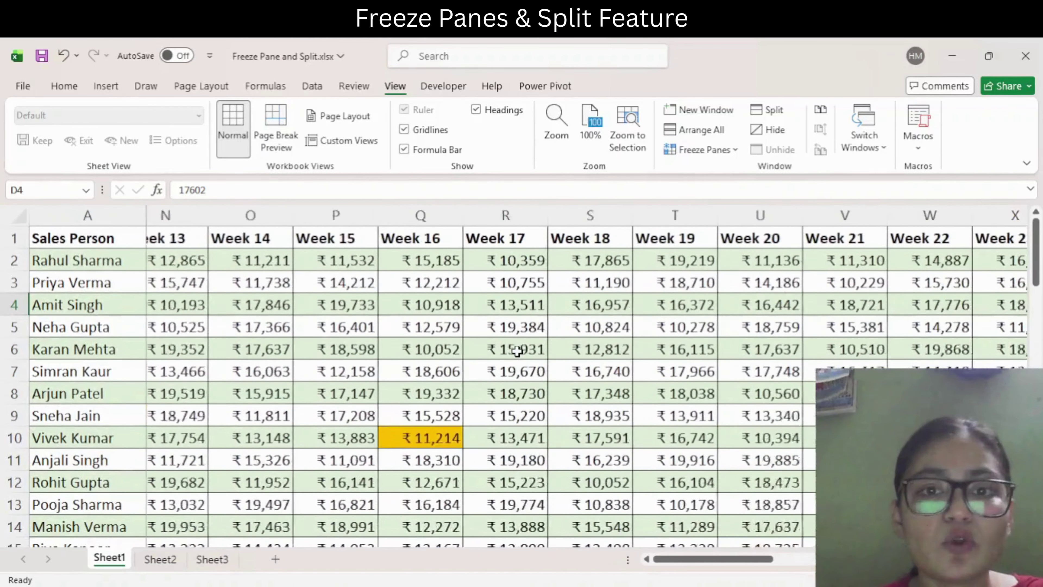
{"action": "scroll", "coordinate": [517, 350], "scroll_direction": "right", "scroll_amount": 3}
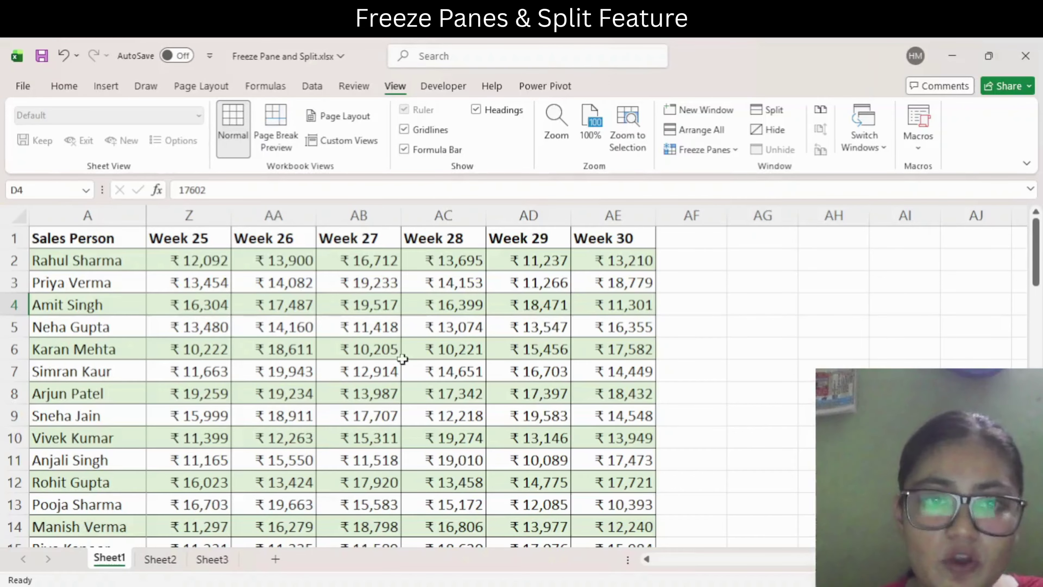
{"action": "left_click", "coordinate": [365, 419]}
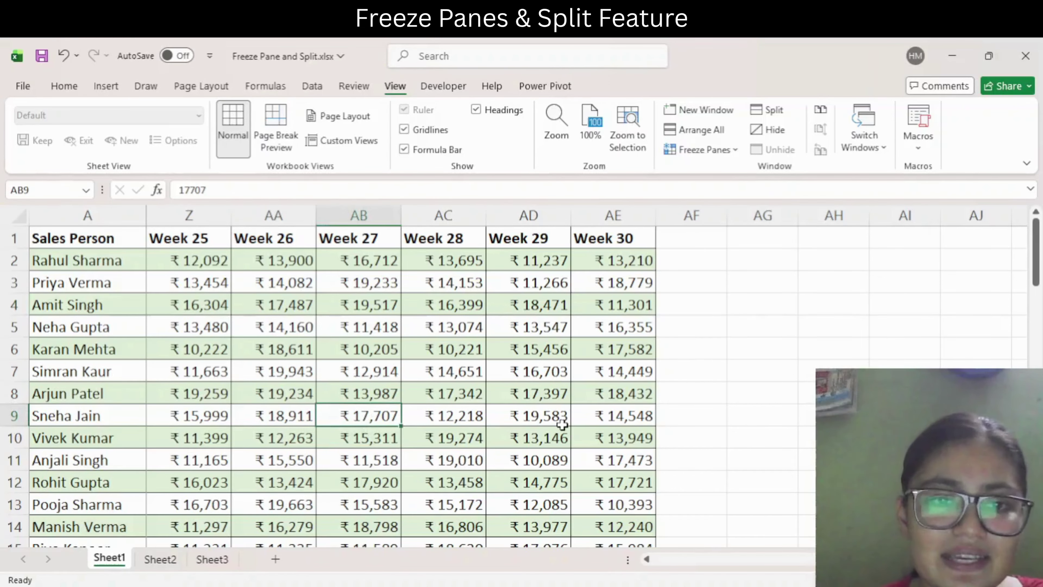
{"action": "scroll", "coordinate": [316, 432], "scroll_direction": "left", "scroll_amount": 10}
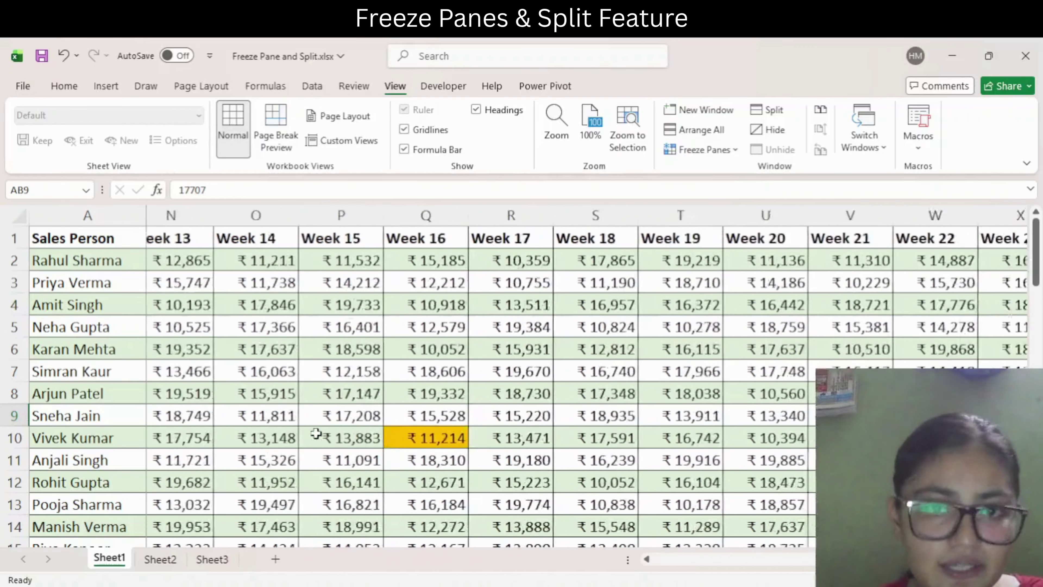
{"action": "scroll", "coordinate": [316, 432], "scroll_direction": "left", "scroll_amount": 2}
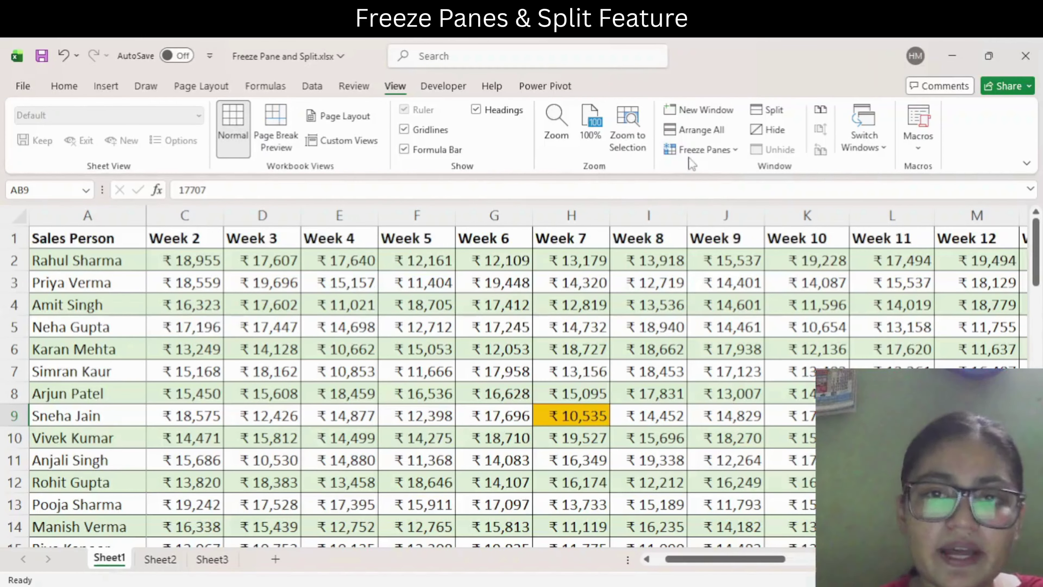
Unfreeze the panes and look across the week columns to check how the Sales Person column behaves.
{"action": "left_click", "coordinate": [702, 150]}
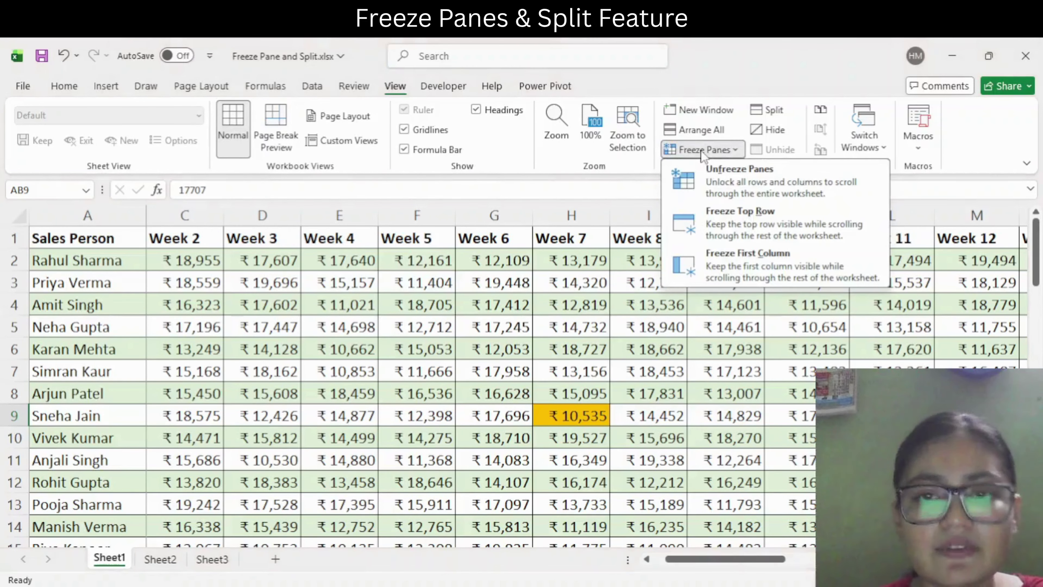
{"action": "left_click", "coordinate": [719, 177]}
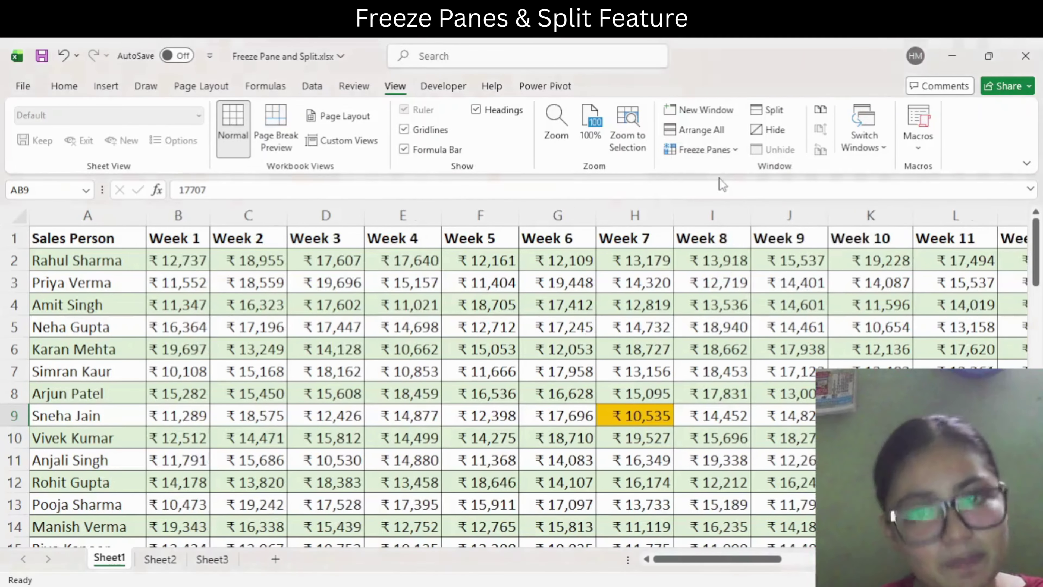
{"action": "left_click", "coordinate": [594, 308]}
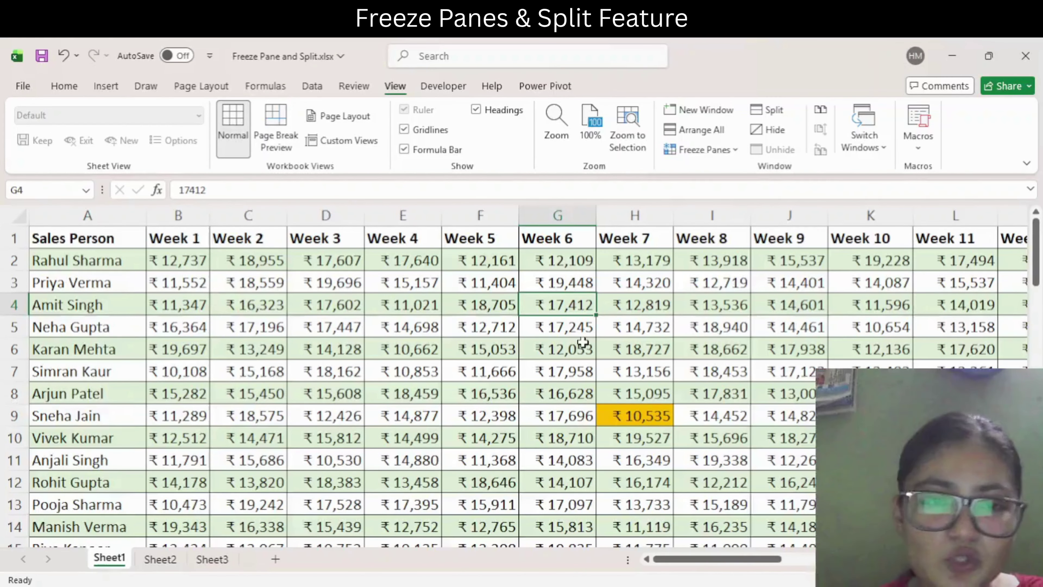
{"action": "scroll", "coordinate": [582, 340], "scroll_direction": "right", "scroll_amount": 5}
{"action": "scroll", "coordinate": [582, 340], "scroll_direction": "right", "scroll_amount": 3}
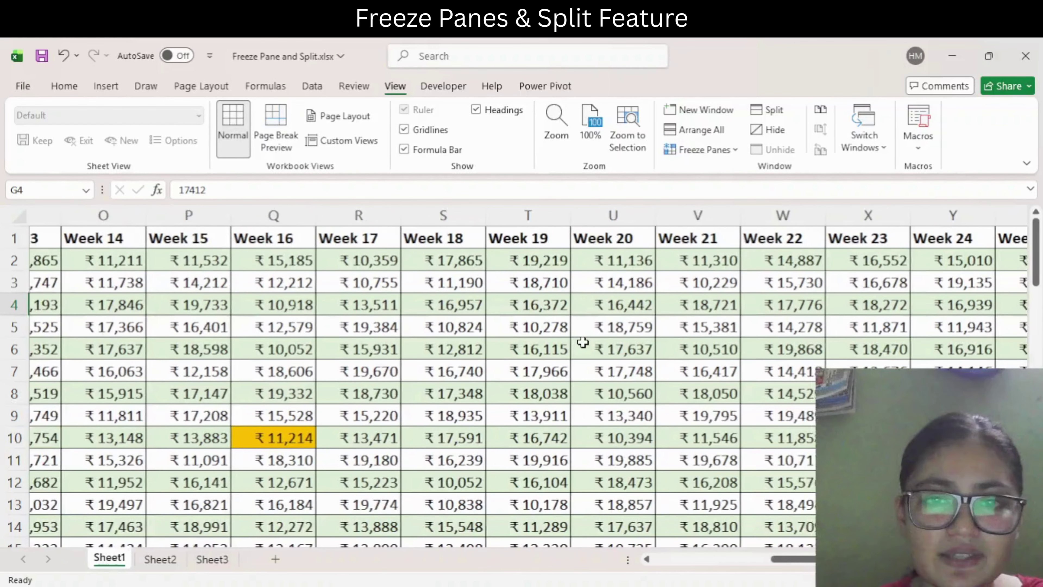
{"action": "scroll", "coordinate": [583, 341], "scroll_direction": "left", "scroll_amount": 8}
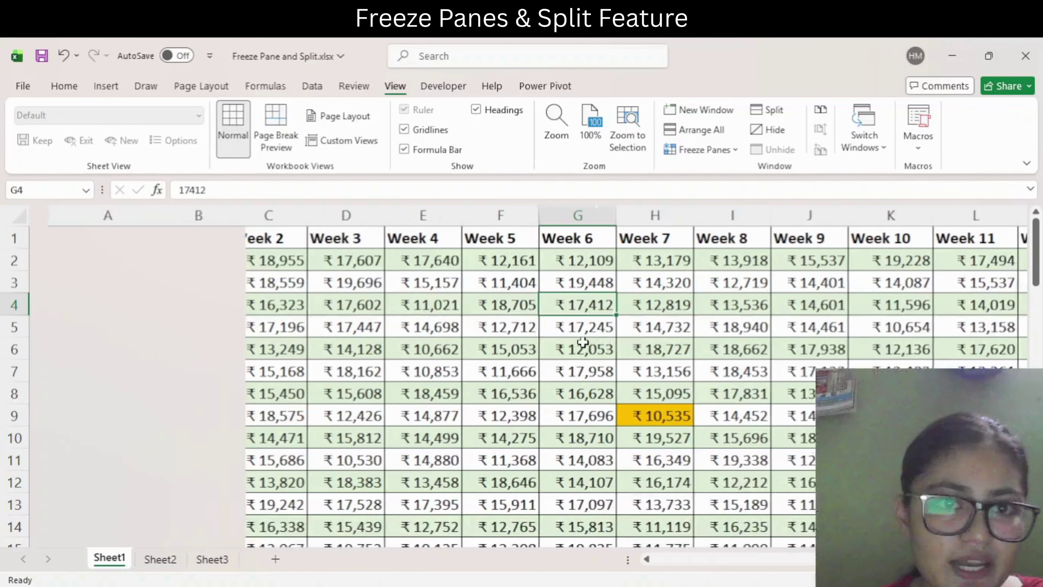
Highlight cell D29 with an orange fill and check which sales person its row belongs to.
{"action": "scroll", "coordinate": [584, 341], "scroll_direction": "down", "scroll_amount": 5}
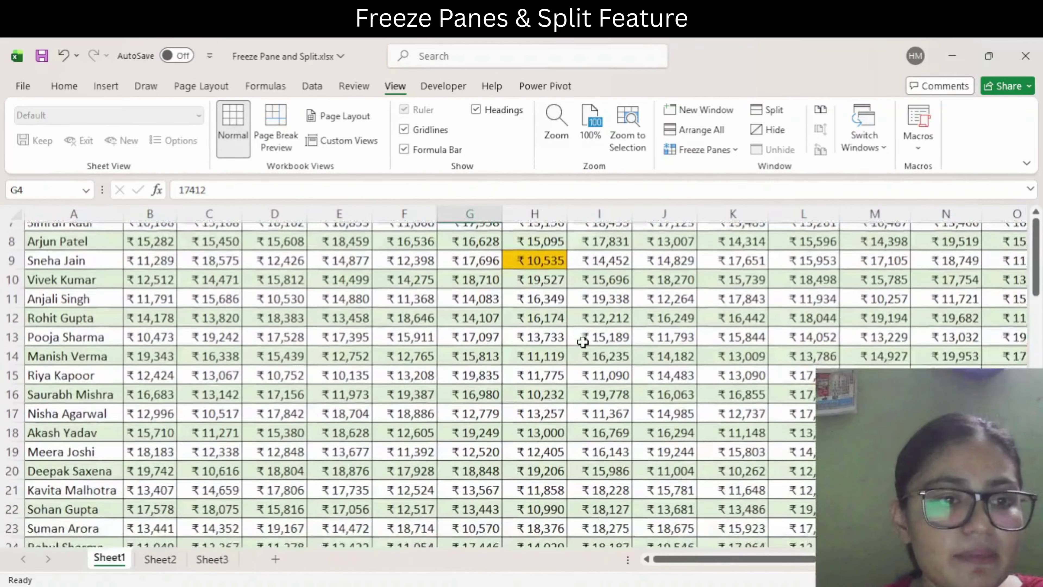
{"action": "scroll", "coordinate": [583, 341], "scroll_direction": "up", "scroll_amount": 5}
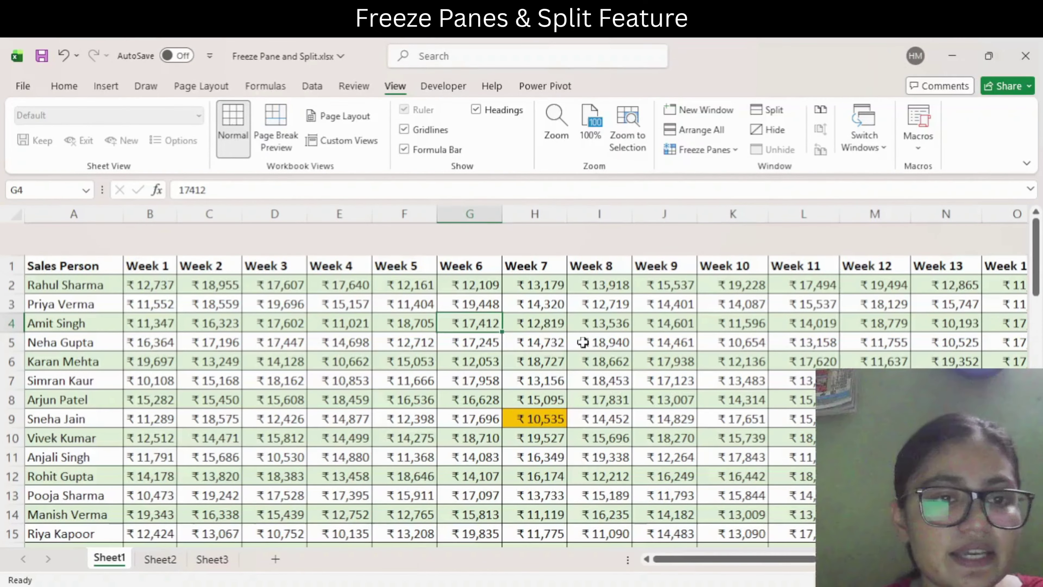
{"action": "scroll", "coordinate": [583, 342], "scroll_direction": "down", "scroll_amount": 6}
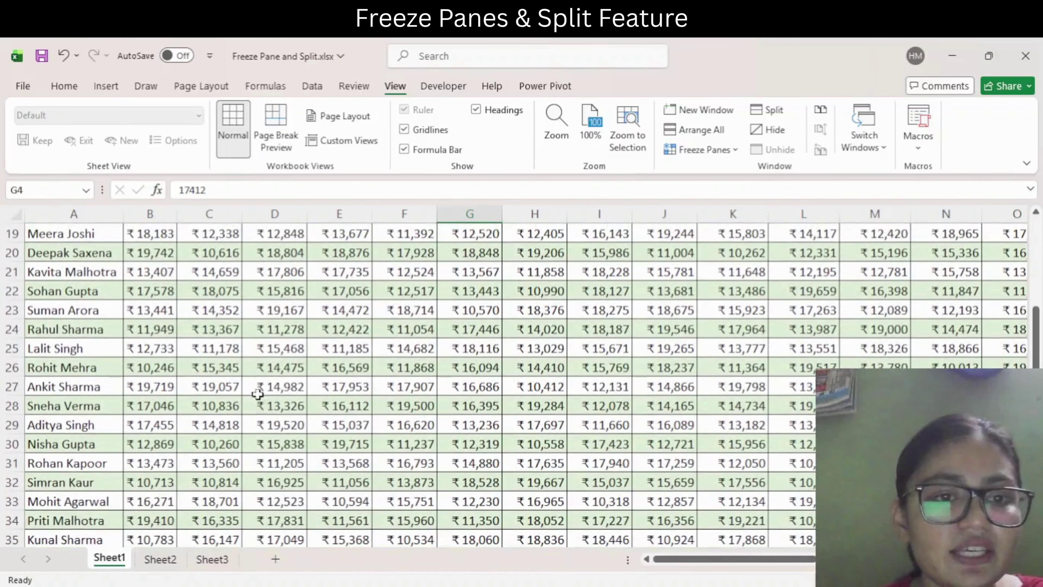
{"action": "left_click", "coordinate": [287, 426]}
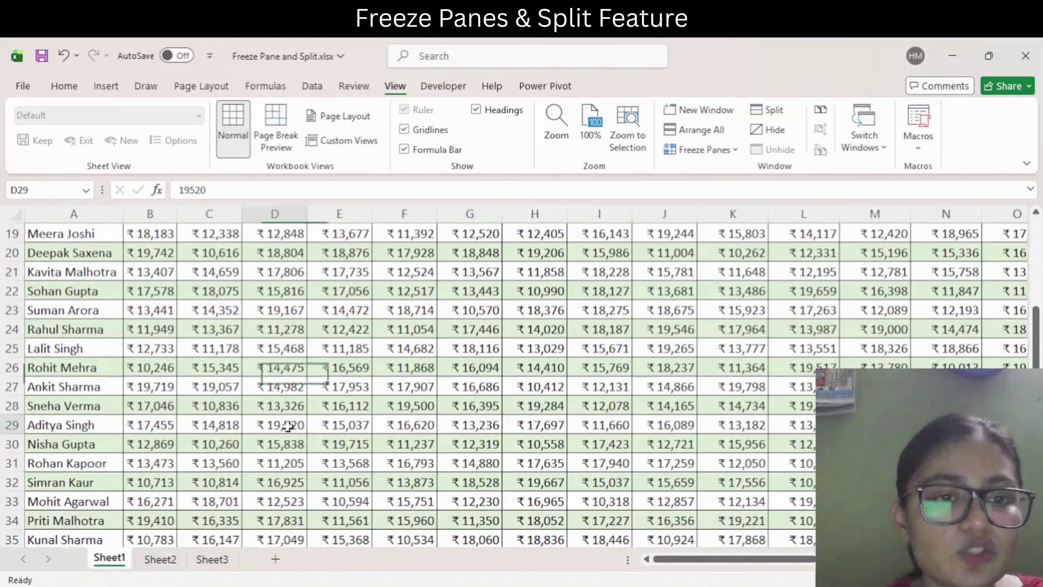
{"action": "left_click", "coordinate": [59, 91]}
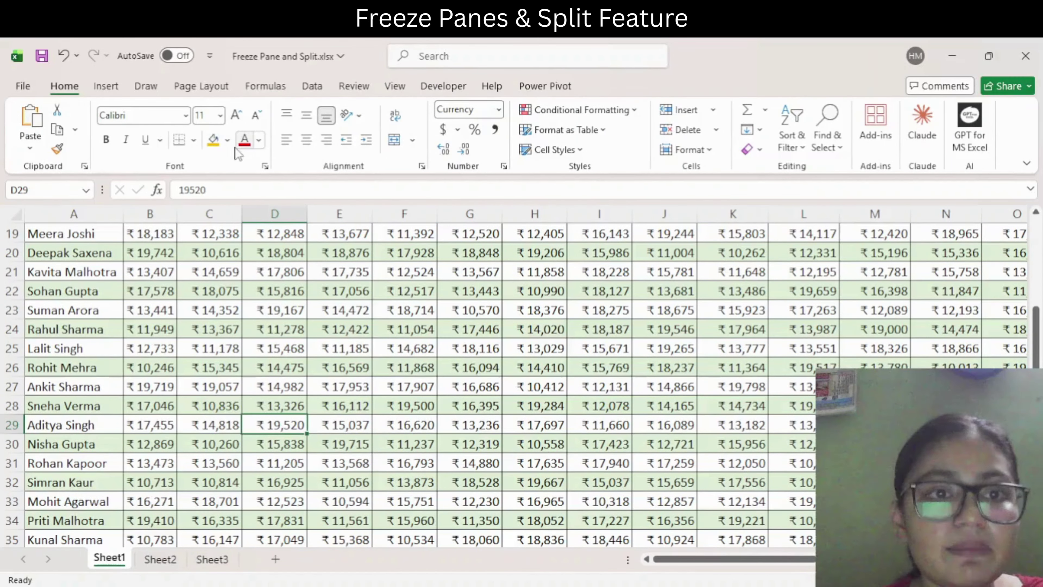
{"action": "left_click", "coordinate": [213, 140]}
{"action": "left_click", "coordinate": [34, 425]}
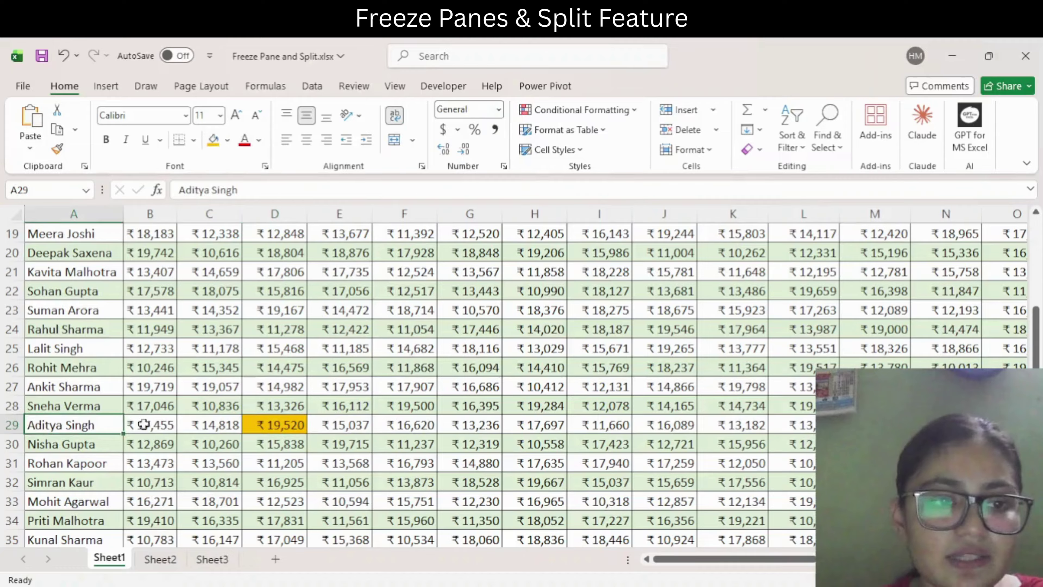
{"action": "left_click", "coordinate": [273, 426]}
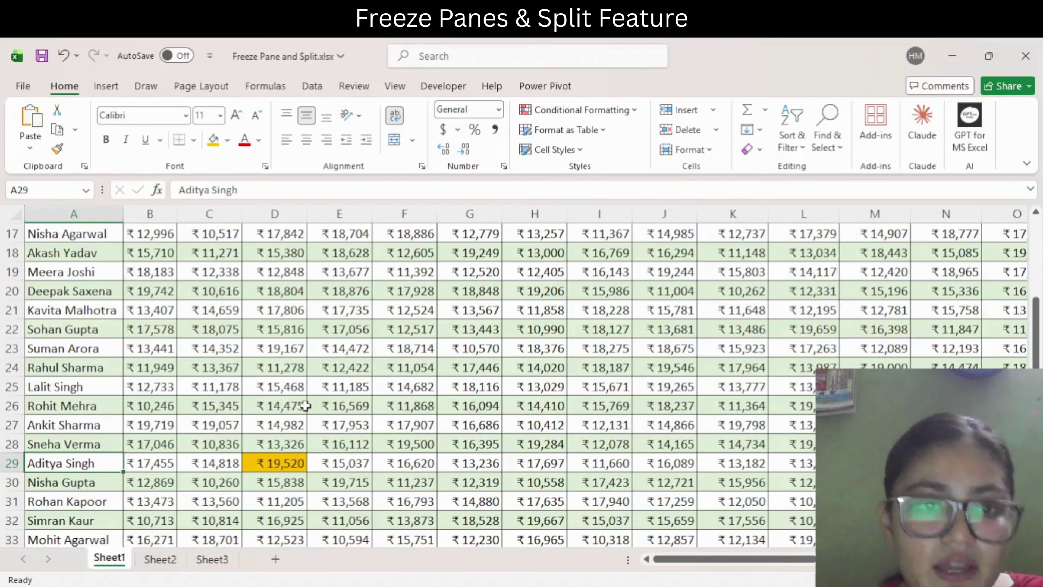
Move between the header row and the highlighted cell in row 29 to trace which week it belongs to.
{"action": "scroll", "coordinate": [305, 405], "scroll_direction": "up", "scroll_amount": 6}
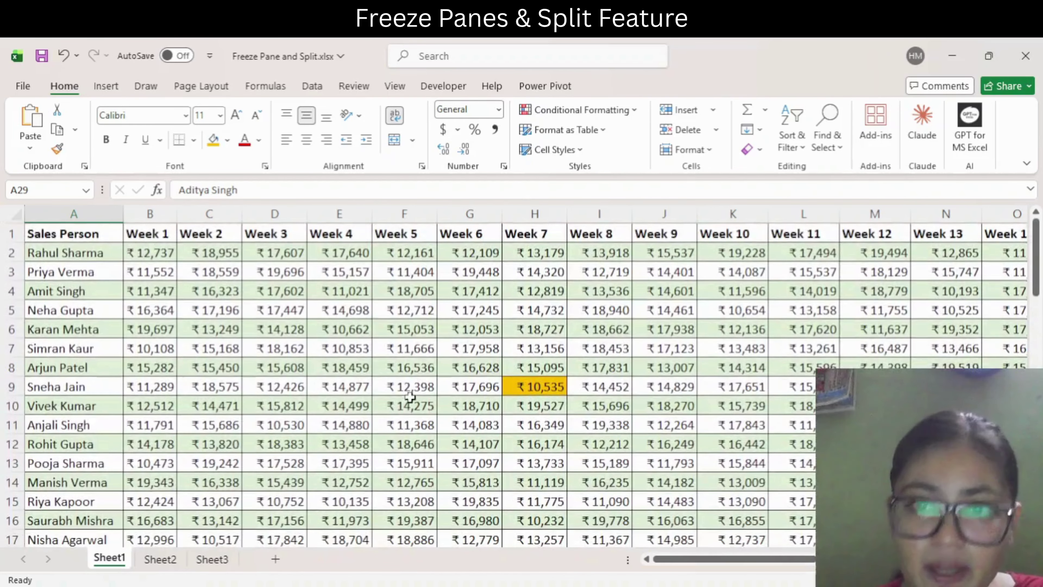
{"action": "scroll", "coordinate": [412, 402], "scroll_direction": "down", "scroll_amount": 7}
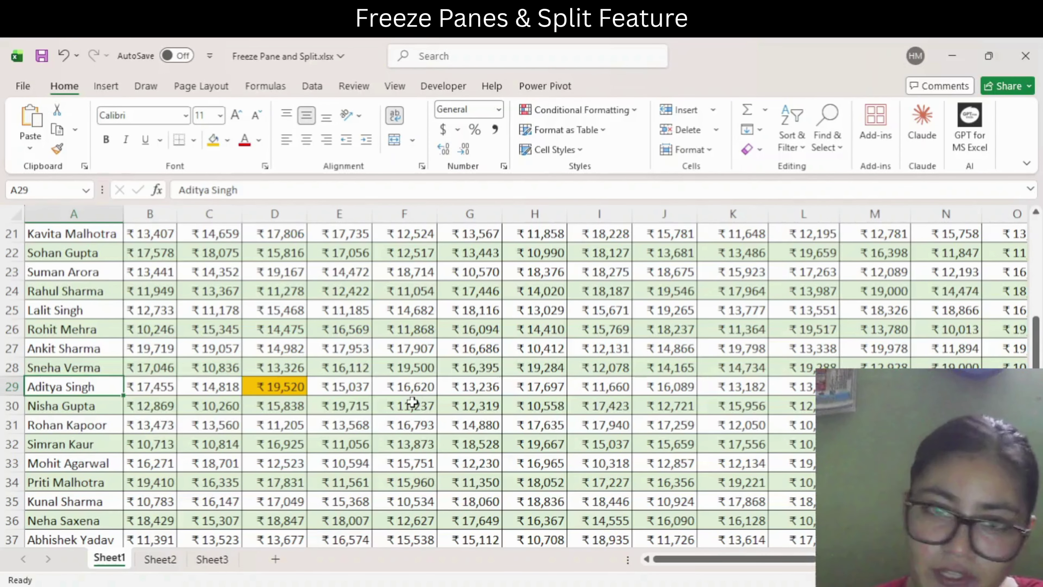
{"action": "scroll", "coordinate": [411, 402], "scroll_direction": "up", "scroll_amount": 7}
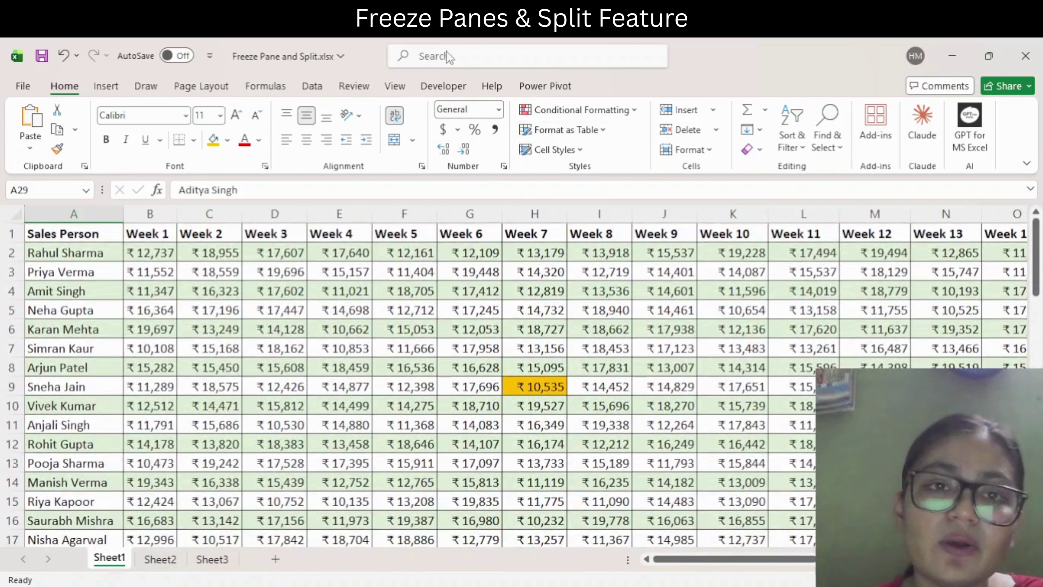
Freeze the sheet's top row and look down the rows to check that the week headers stay in view.
{"action": "left_click", "coordinate": [401, 87]}
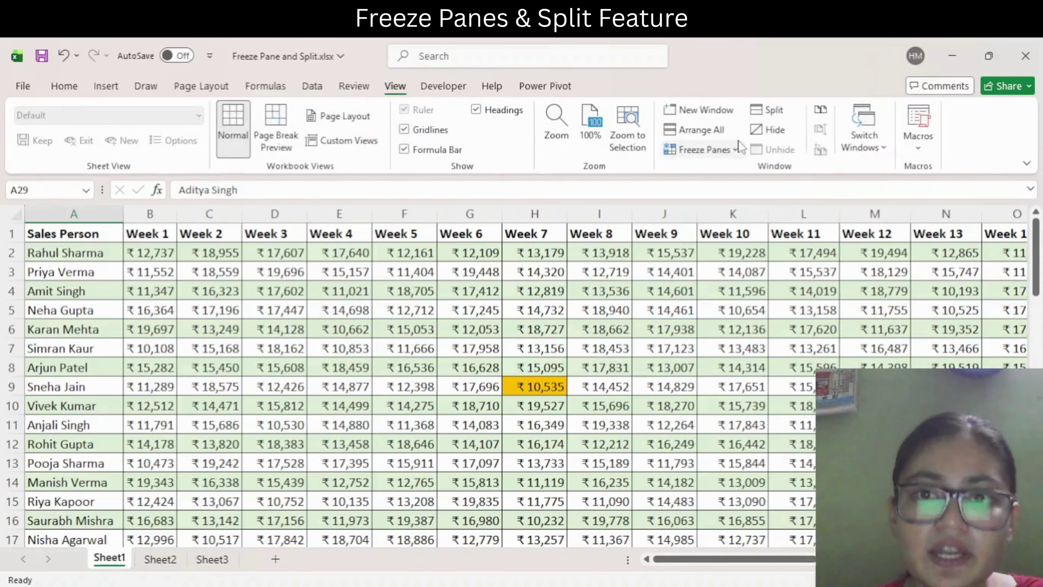
{"action": "left_click", "coordinate": [735, 150]}
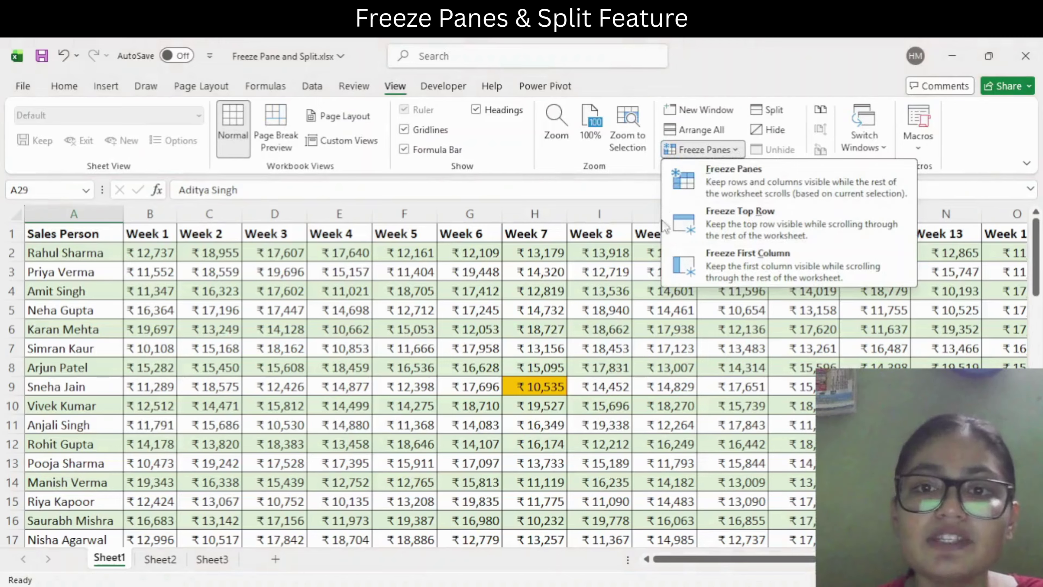
{"action": "left_click", "coordinate": [693, 225]}
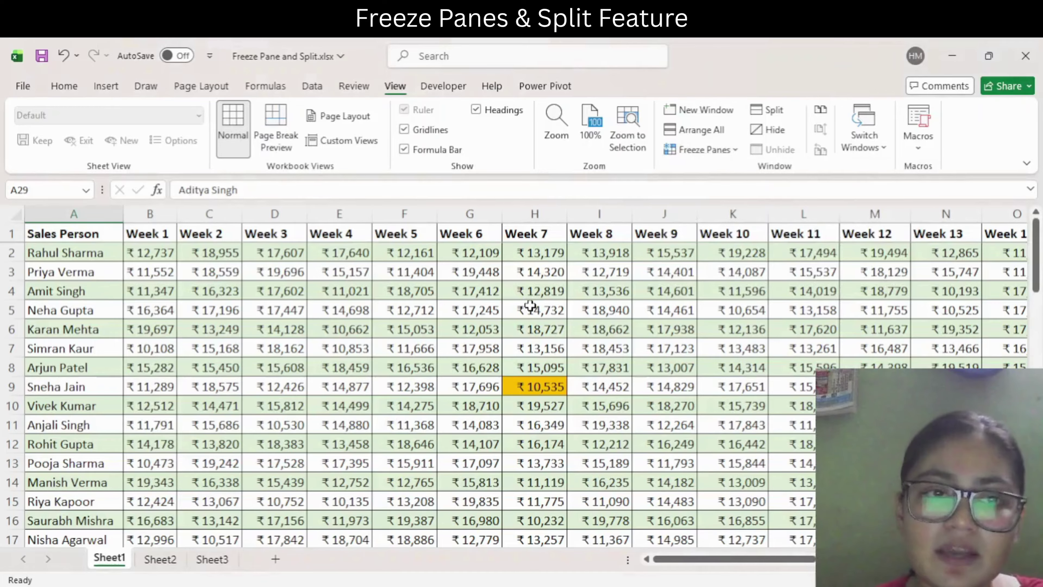
{"action": "scroll", "coordinate": [530, 304], "scroll_direction": "down", "scroll_amount": 13}
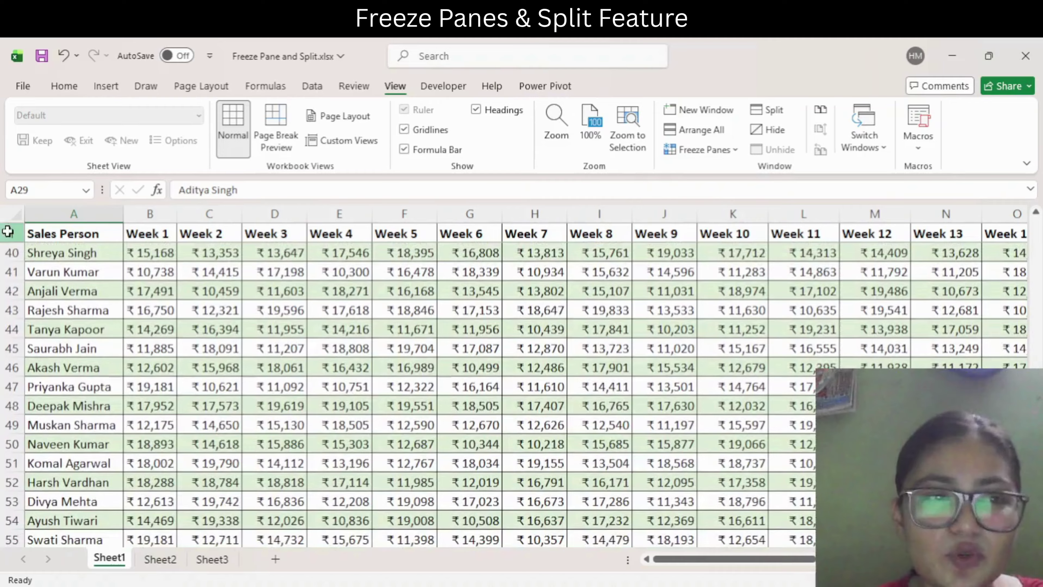
{"action": "left_click", "coordinate": [11, 233]}
{"action": "left_click", "coordinate": [425, 330]}
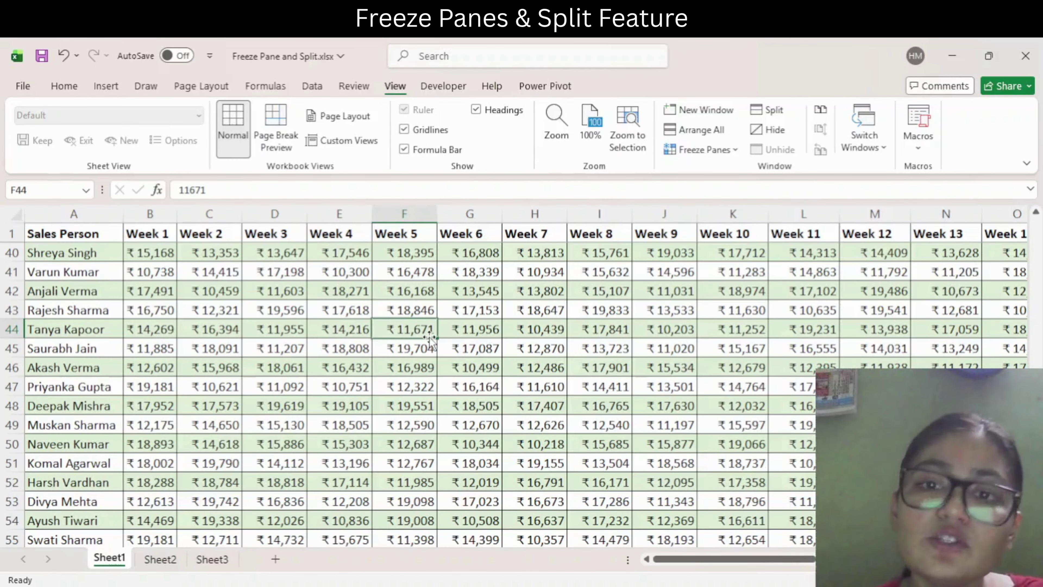
{"action": "scroll", "coordinate": [430, 337], "scroll_direction": "down", "scroll_amount": 3}
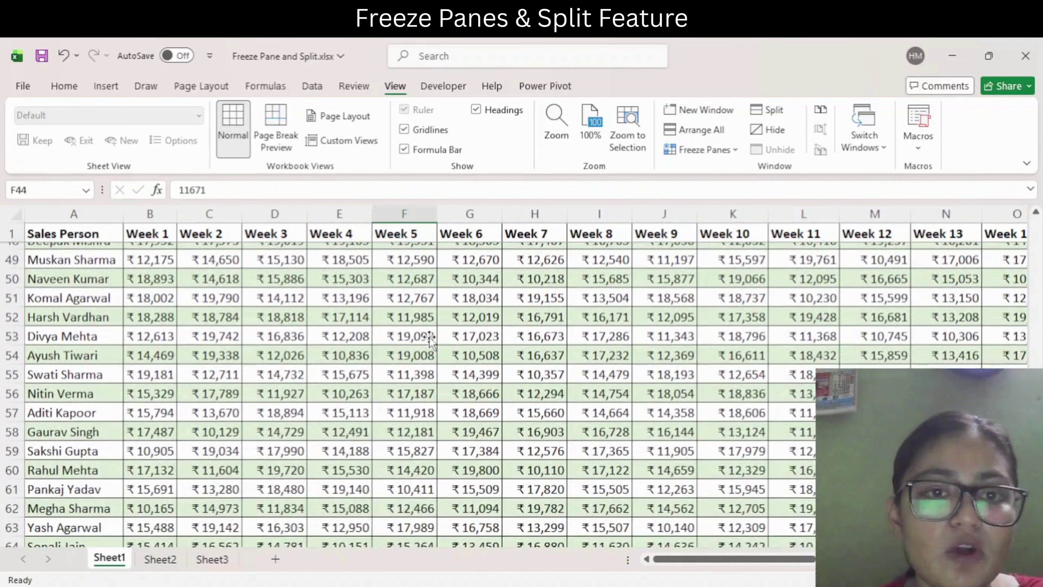
{"action": "scroll", "coordinate": [430, 338], "scroll_direction": "down", "scroll_amount": 3}
{"action": "scroll", "coordinate": [430, 338], "scroll_direction": "up", "scroll_amount": 19}
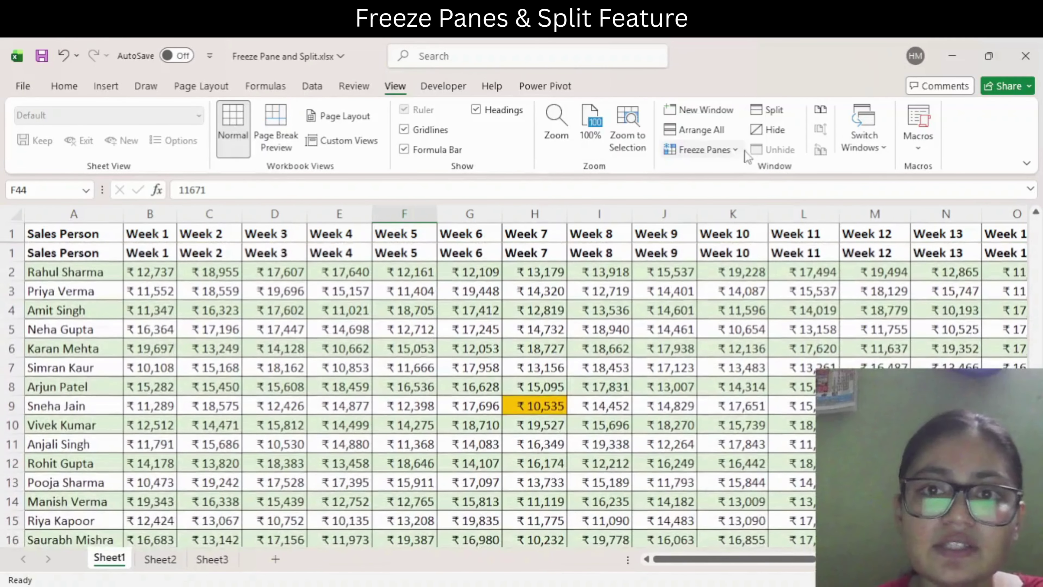
Unfreeze the top row and mark header row 1 together with the Sales Person column as the areas of interest.
{"action": "left_click", "coordinate": [743, 150]}
{"action": "left_click", "coordinate": [731, 168]}
{"action": "left_click", "coordinate": [442, 322]}
{"action": "left_click", "coordinate": [200, 311]}
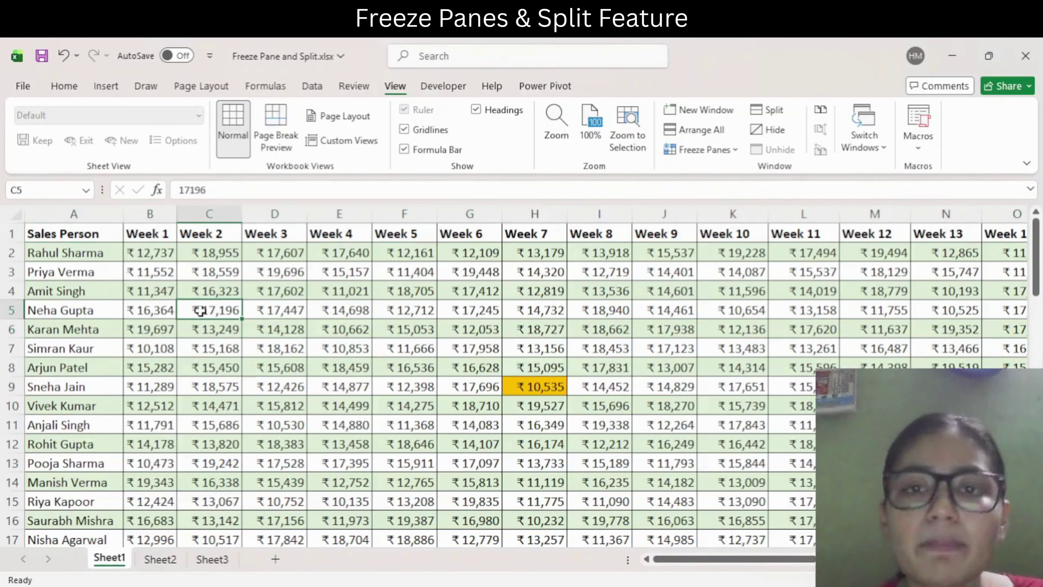
{"action": "left_click", "coordinate": [51, 214], "text": "ctrl"}
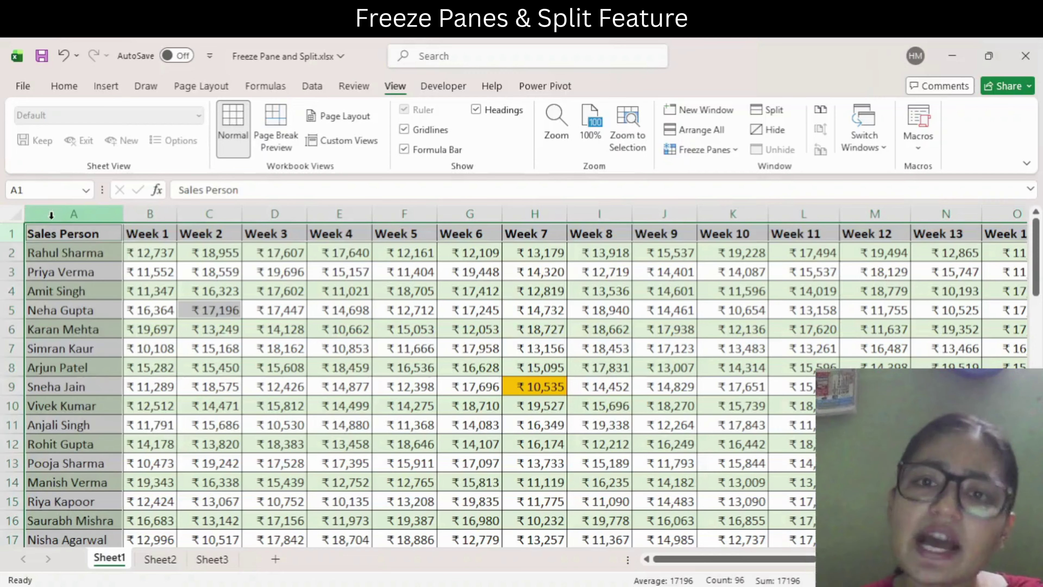
{"action": "left_click", "coordinate": [393, 347]}
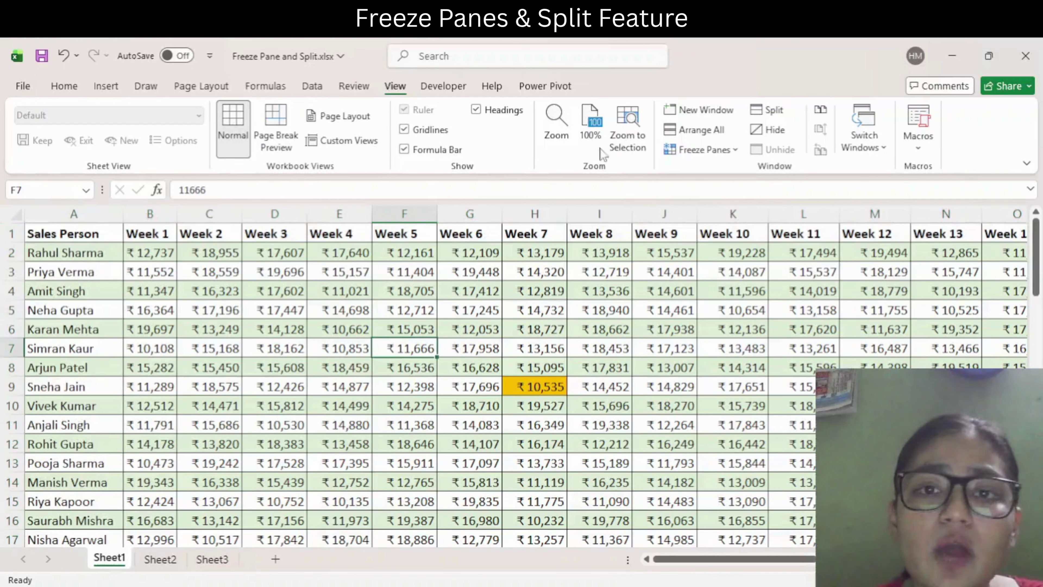
{"action": "left_click", "coordinate": [694, 149]}
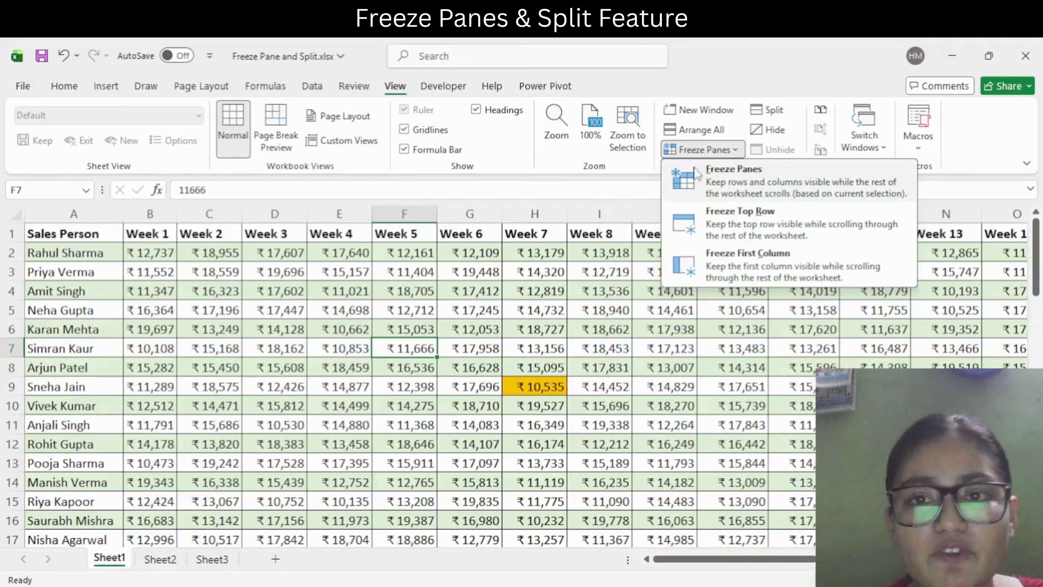
{"action": "left_click", "coordinate": [677, 198]}
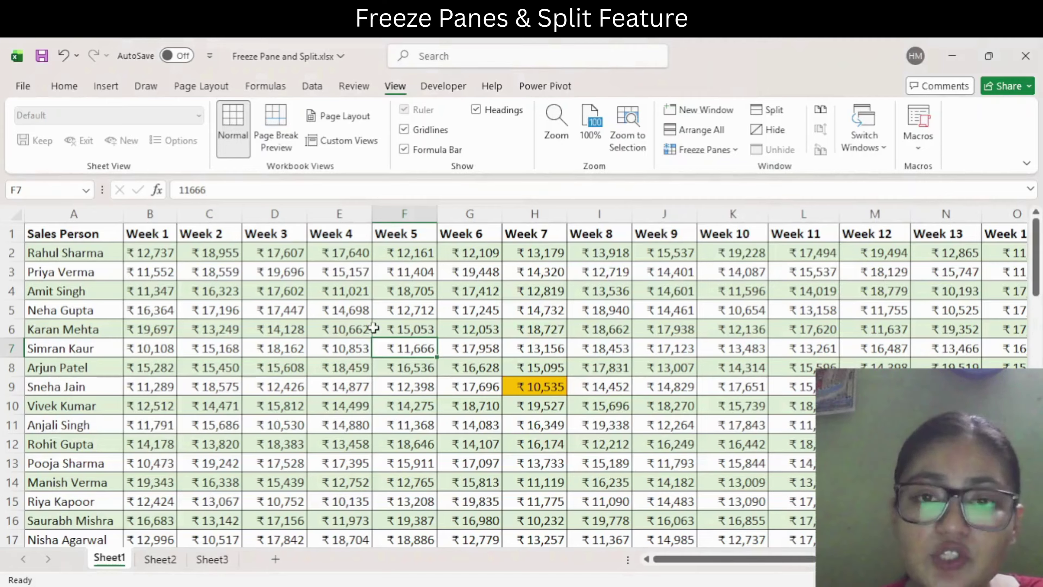
{"action": "left_click", "coordinate": [703, 150]}
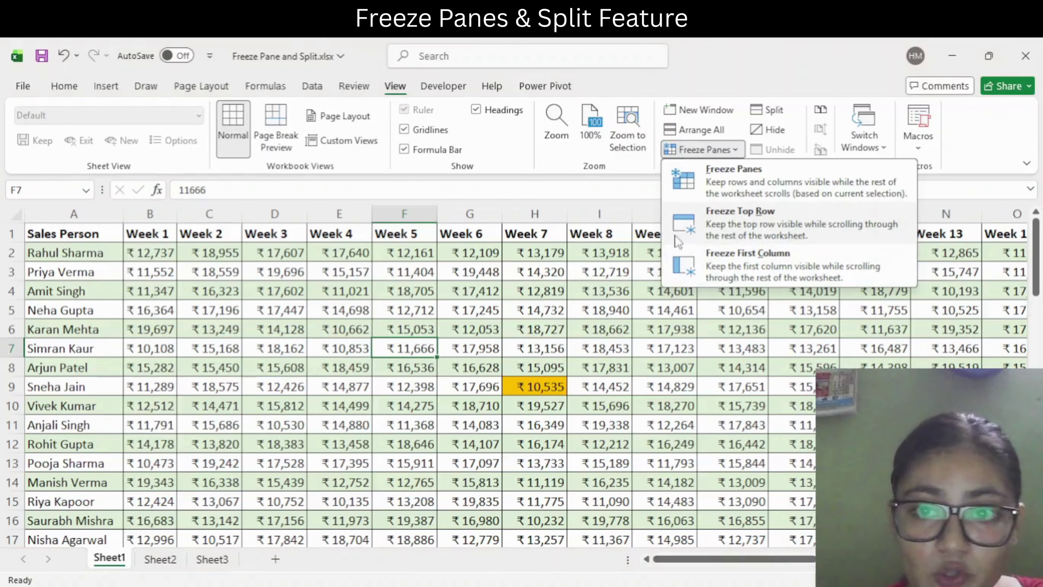
{"action": "left_click", "coordinate": [467, 328]}
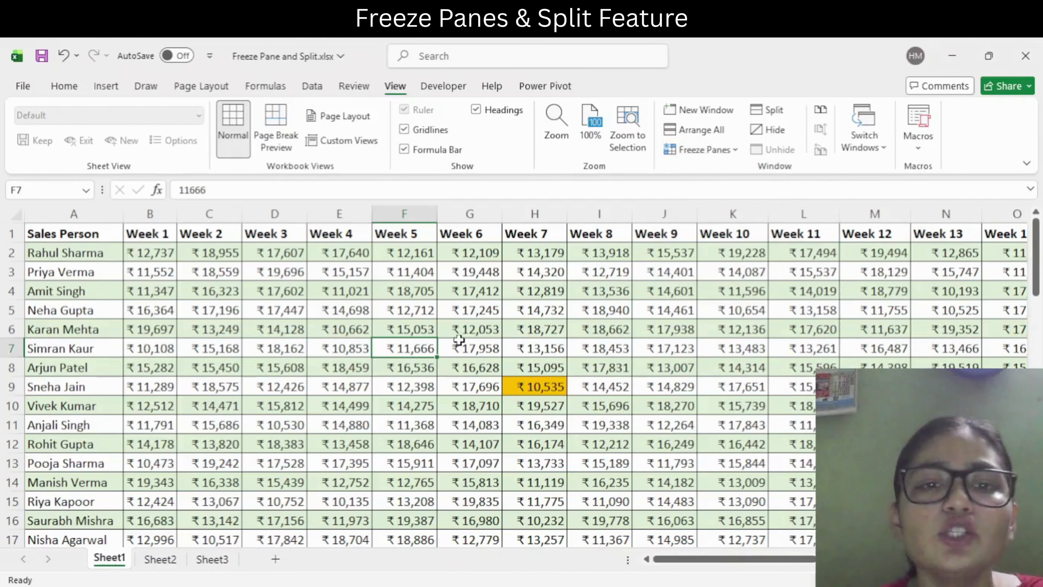
Try freezing the panes at cell G7, and release the freeze again.
{"action": "left_click", "coordinate": [471, 350]}
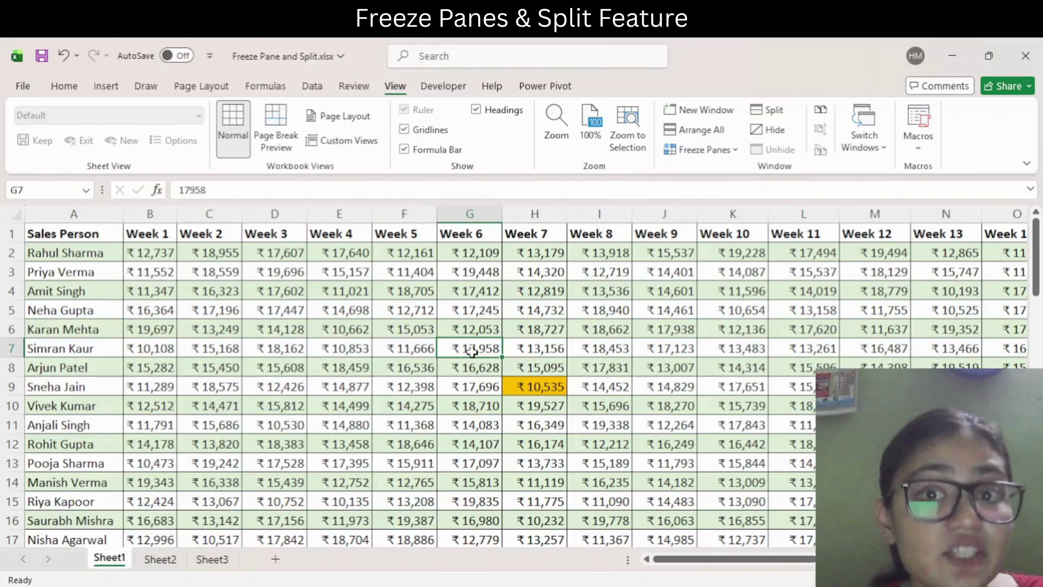
{"action": "left_click", "coordinate": [727, 151]}
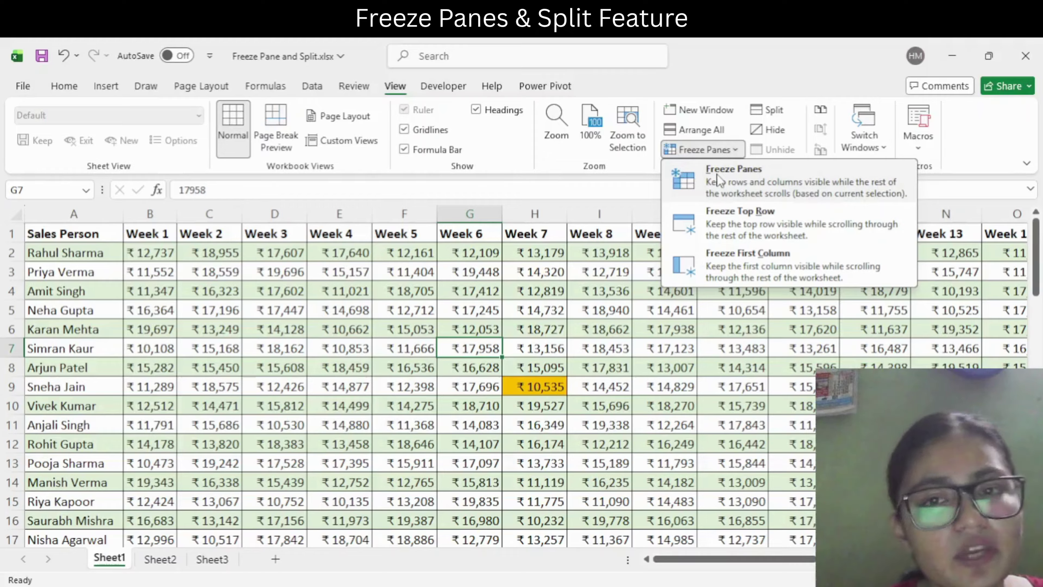
{"action": "left_click", "coordinate": [704, 179]}
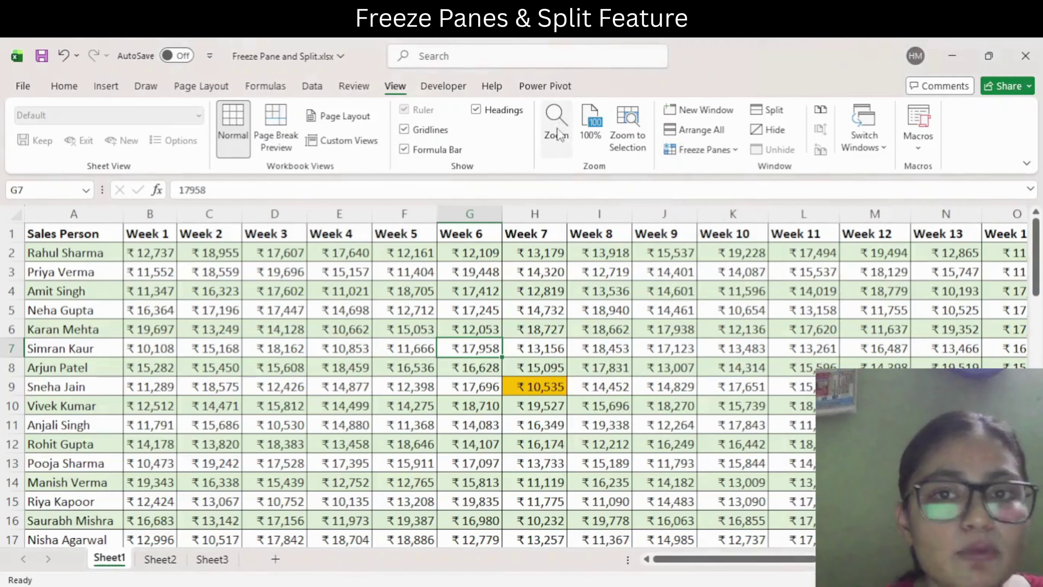
{"action": "left_click", "coordinate": [685, 158]}
{"action": "left_click", "coordinate": [704, 174]}
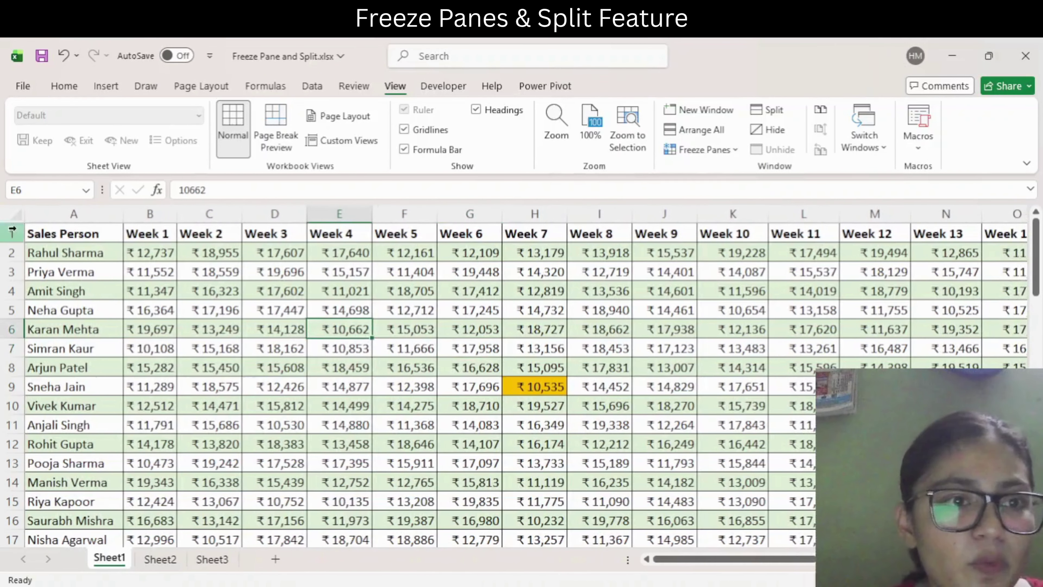
Freeze the header row by applying Freeze Panes at cell A2, and look down the rows to check the week headers.
{"action": "left_click", "coordinate": [11, 233]}
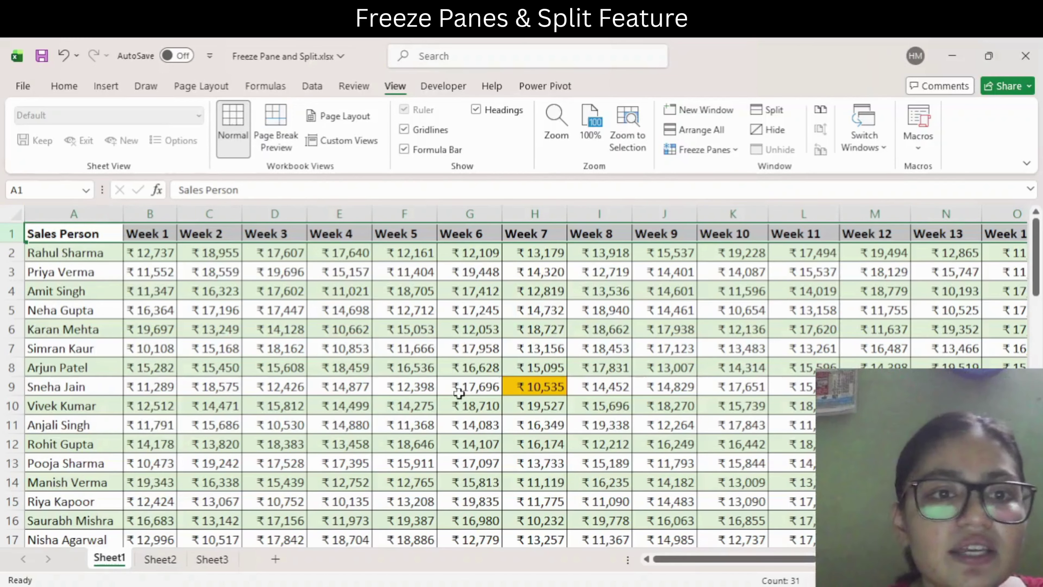
{"action": "left_click", "coordinate": [76, 253]}
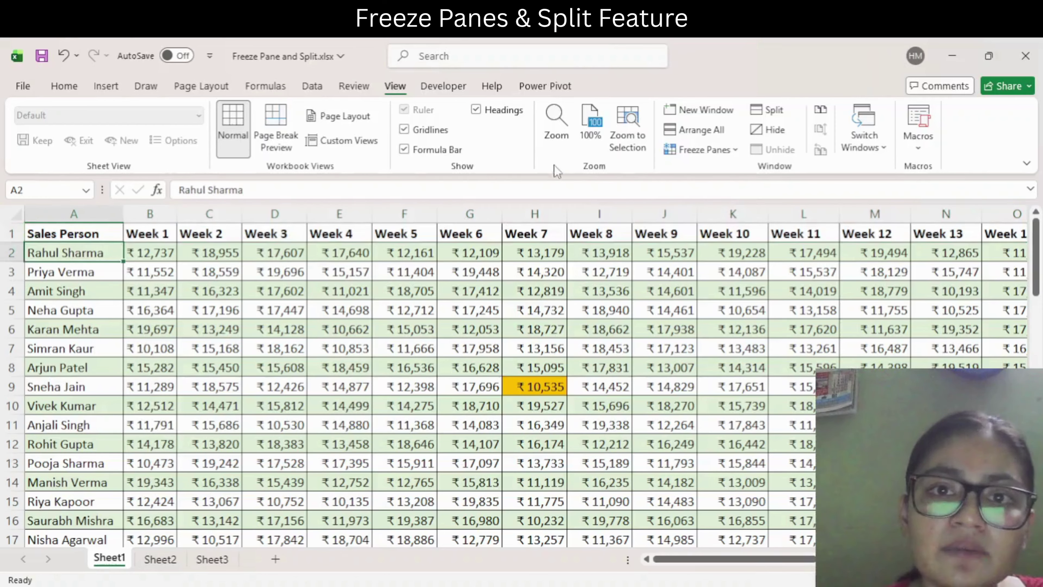
{"action": "left_click", "coordinate": [705, 149]}
{"action": "left_click", "coordinate": [712, 187]}
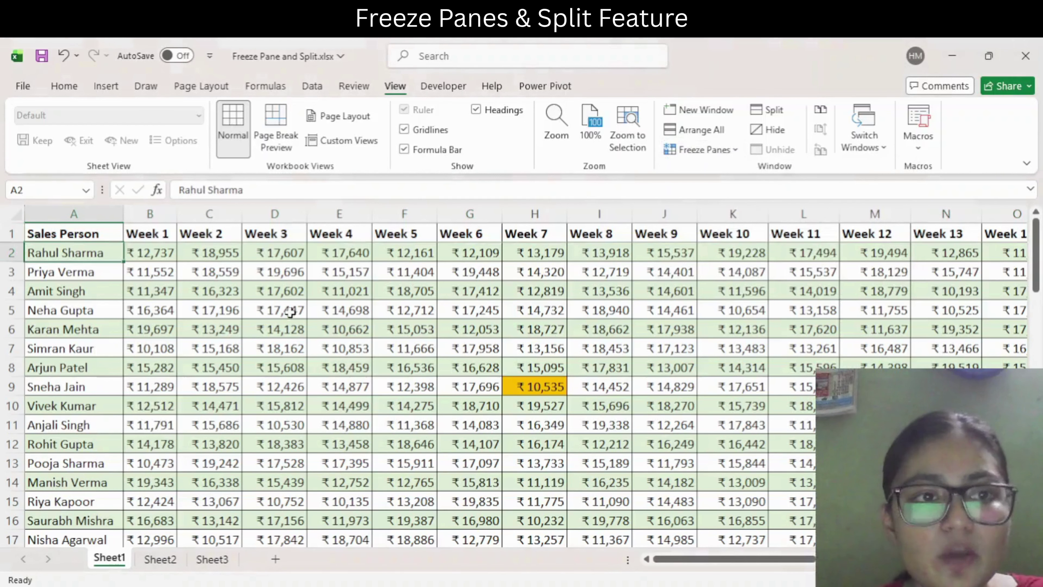
{"action": "left_click", "coordinate": [286, 327]}
{"action": "scroll", "coordinate": [286, 326], "scroll_direction": "down", "scroll_amount": 6}
{"action": "scroll", "coordinate": [286, 327], "scroll_direction": "down", "scroll_amount": 8}
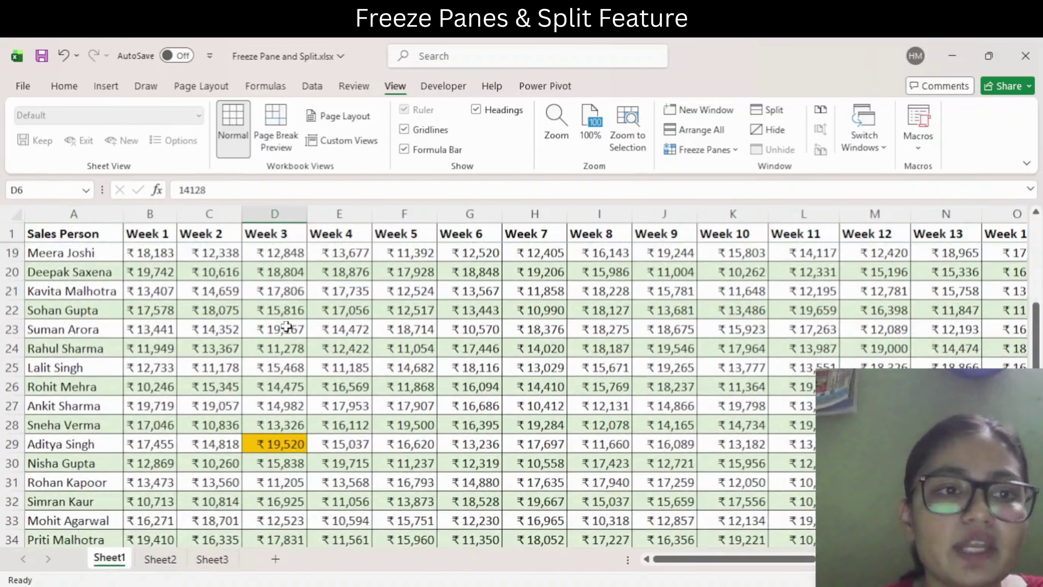
{"action": "scroll", "coordinate": [286, 327], "scroll_direction": "up", "scroll_amount": 14}
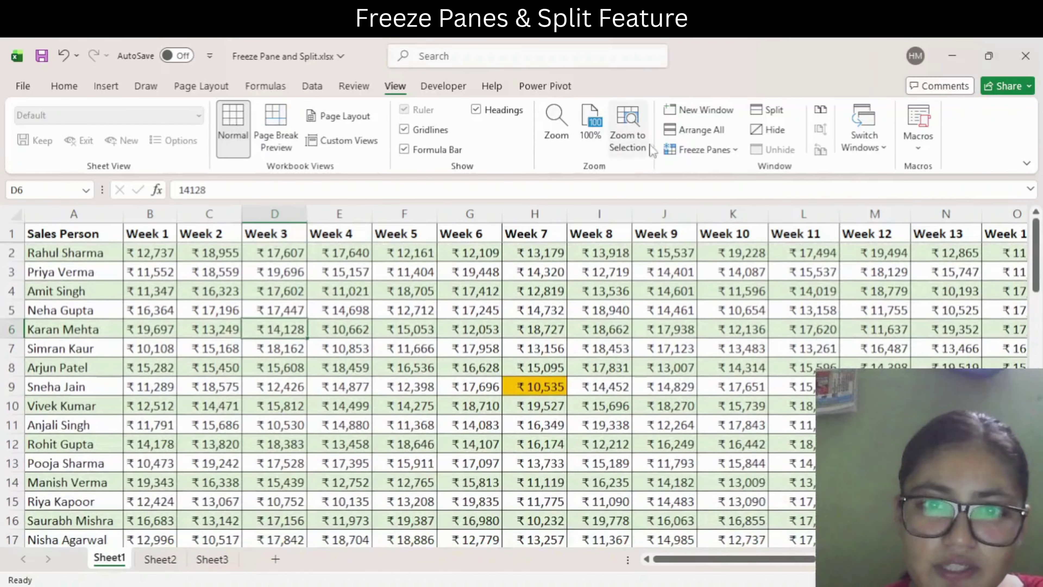
Unfreeze the panes and look down the rows to check how the header row behaves.
{"action": "left_click", "coordinate": [684, 151]}
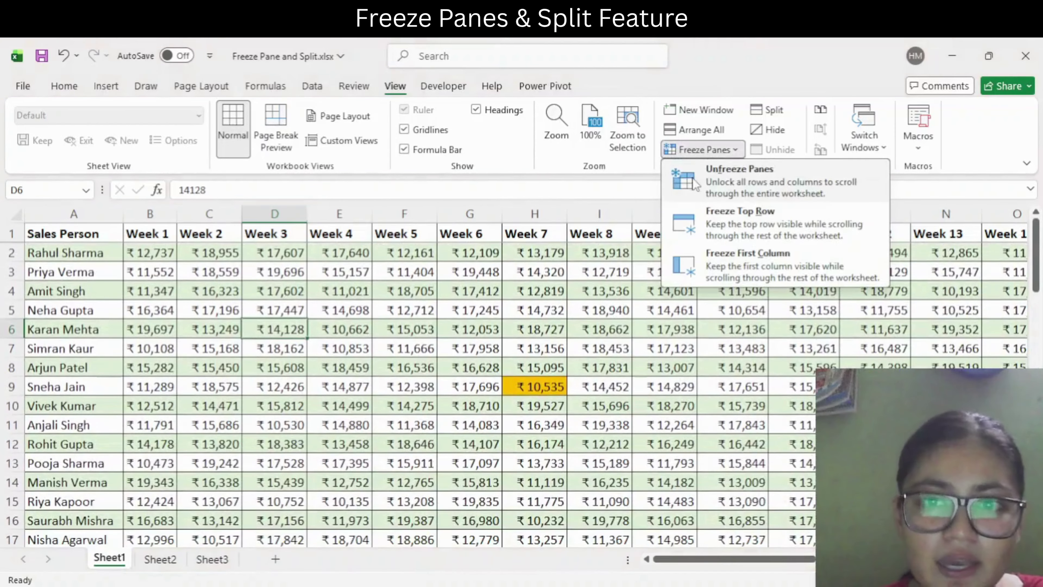
{"action": "left_click", "coordinate": [697, 186]}
{"action": "left_click", "coordinate": [385, 309]}
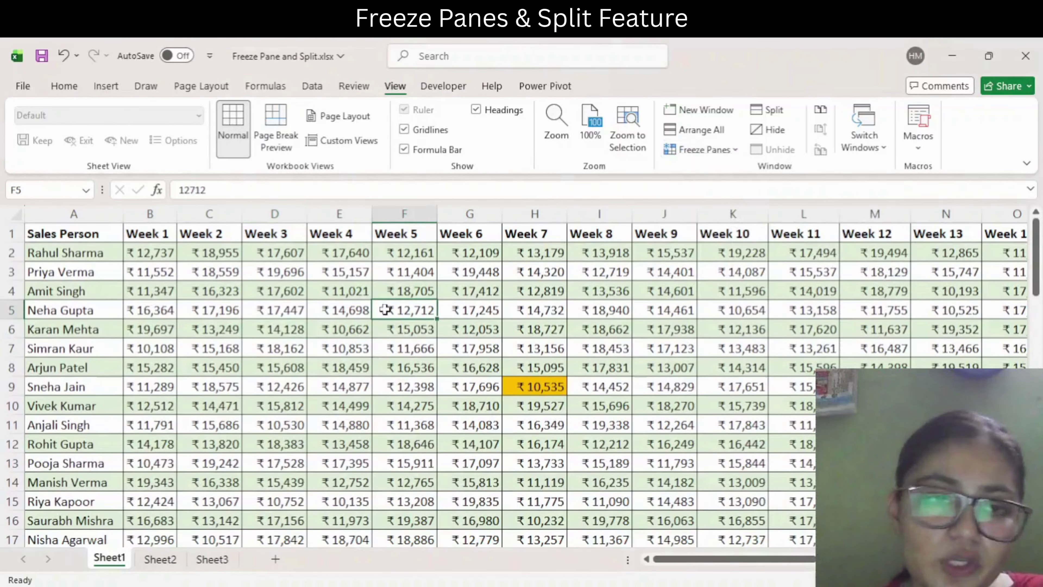
{"action": "scroll", "coordinate": [384, 309], "scroll_direction": "down", "scroll_amount": 6}
{"action": "scroll", "coordinate": [385, 309], "scroll_direction": "up", "scroll_amount": 6}
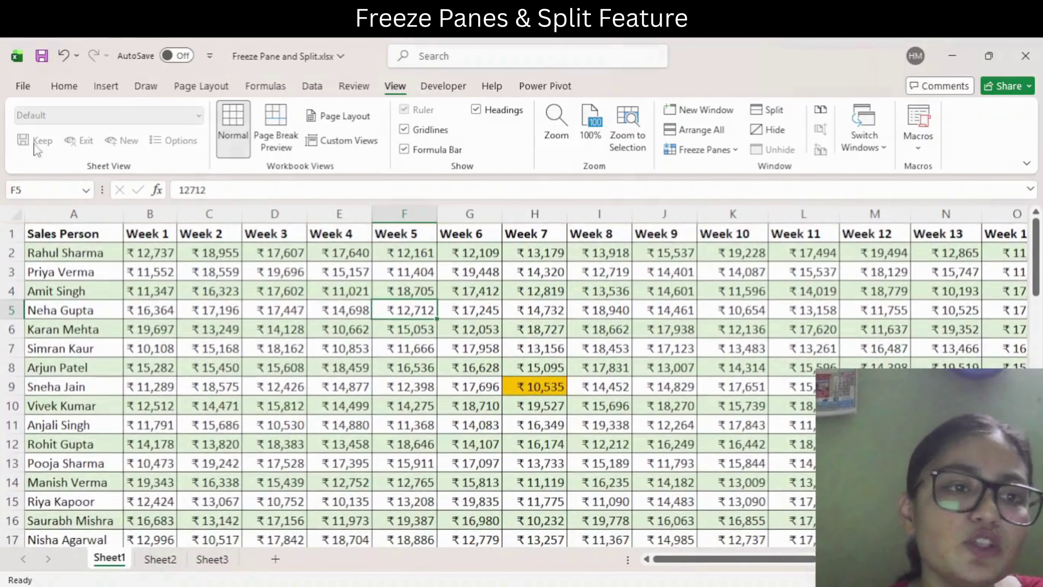
Freeze the Sales Person column by applying Freeze Panes at cell B1, and check it across the weeks and down the rows.
{"action": "left_click", "coordinate": [67, 214]}
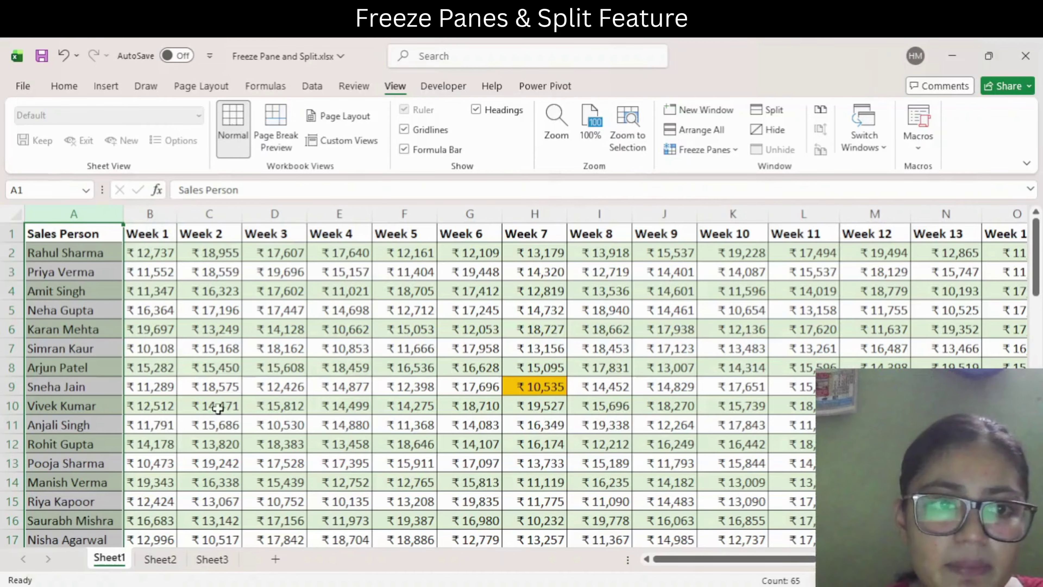
{"action": "scroll", "coordinate": [741, 347], "scroll_direction": "down", "scroll_amount": 4}
{"action": "scroll", "coordinate": [741, 347], "scroll_direction": "up", "scroll_amount": 4}
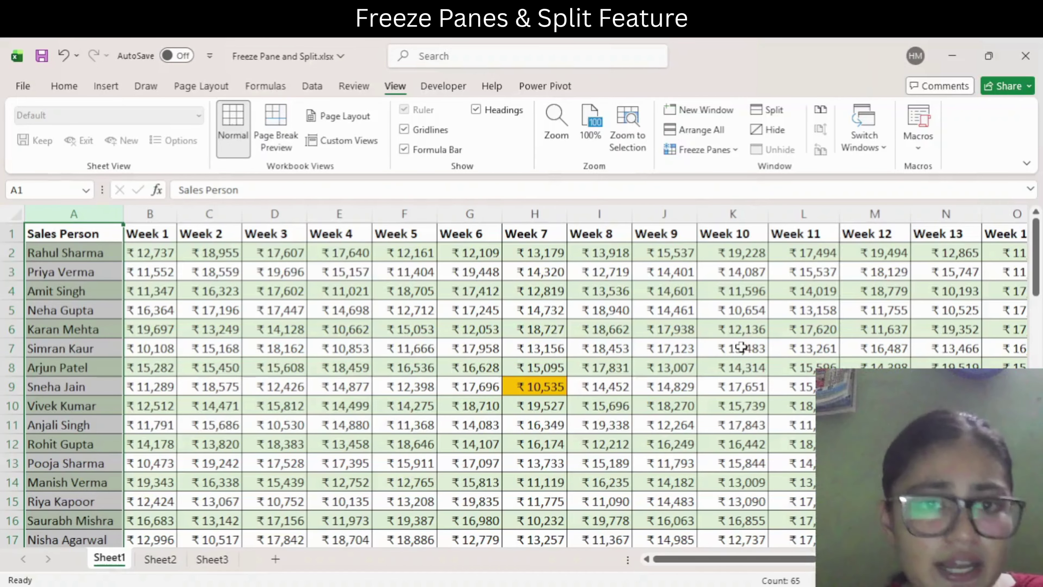
{"action": "left_click", "coordinate": [151, 234]}
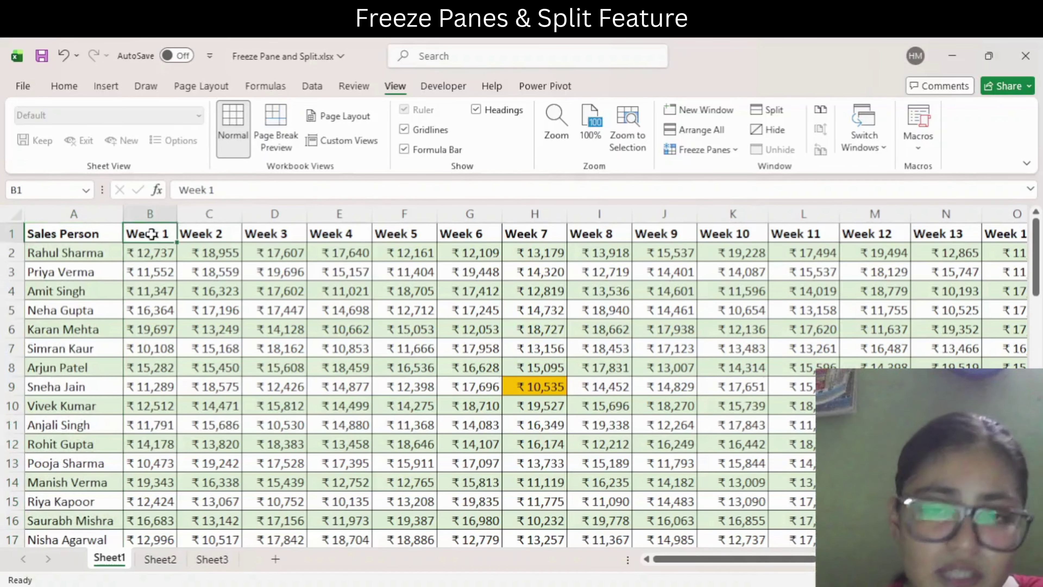
{"action": "left_click", "coordinate": [701, 150]}
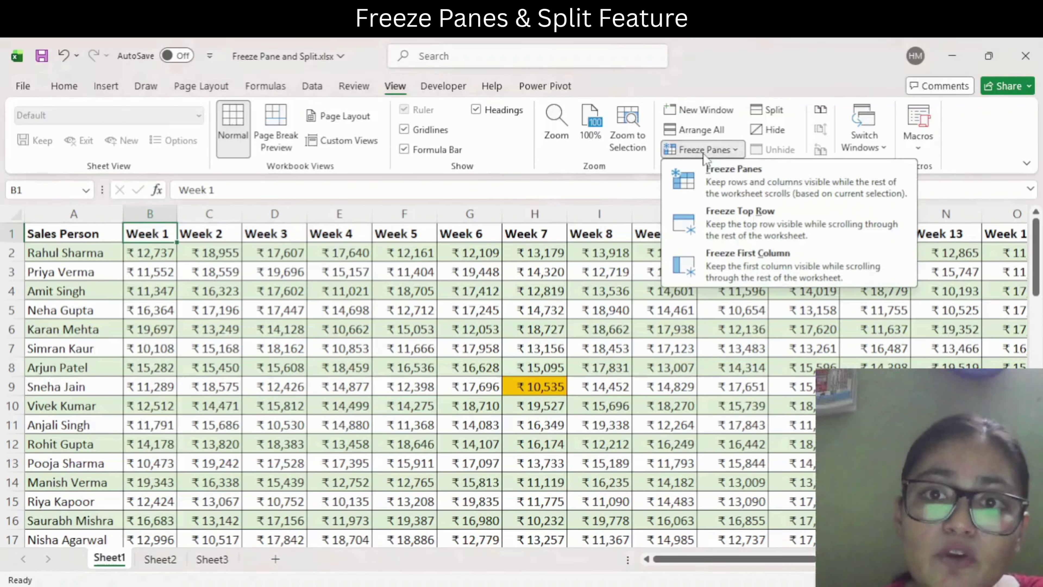
{"action": "left_click", "coordinate": [728, 180]}
{"action": "left_click", "coordinate": [339, 330]}
{"action": "scroll", "coordinate": [372, 331], "scroll_direction": "right", "scroll_amount": 5}
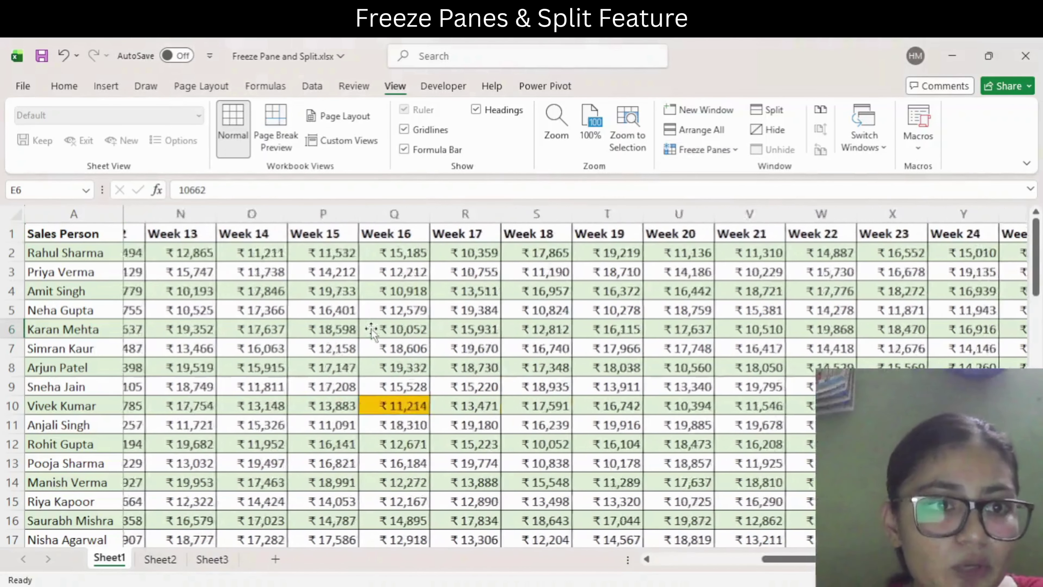
{"action": "scroll", "coordinate": [371, 331], "scroll_direction": "right", "scroll_amount": 2}
{"action": "scroll", "coordinate": [372, 331], "scroll_direction": "left", "scroll_amount": 7}
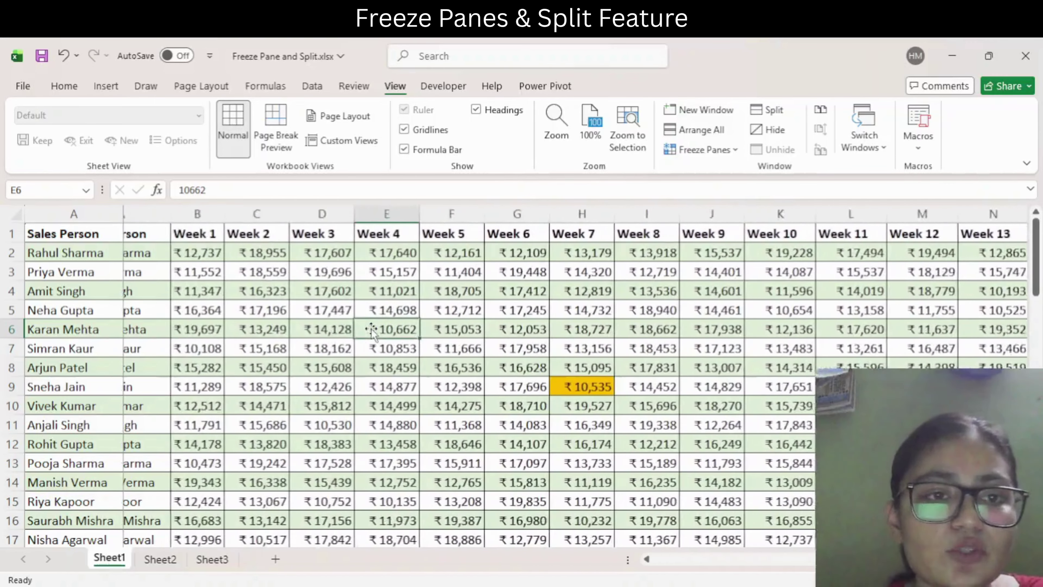
{"action": "scroll", "coordinate": [372, 331], "scroll_direction": "down", "scroll_amount": 5}
{"action": "scroll", "coordinate": [372, 331], "scroll_direction": "up", "scroll_amount": 5}
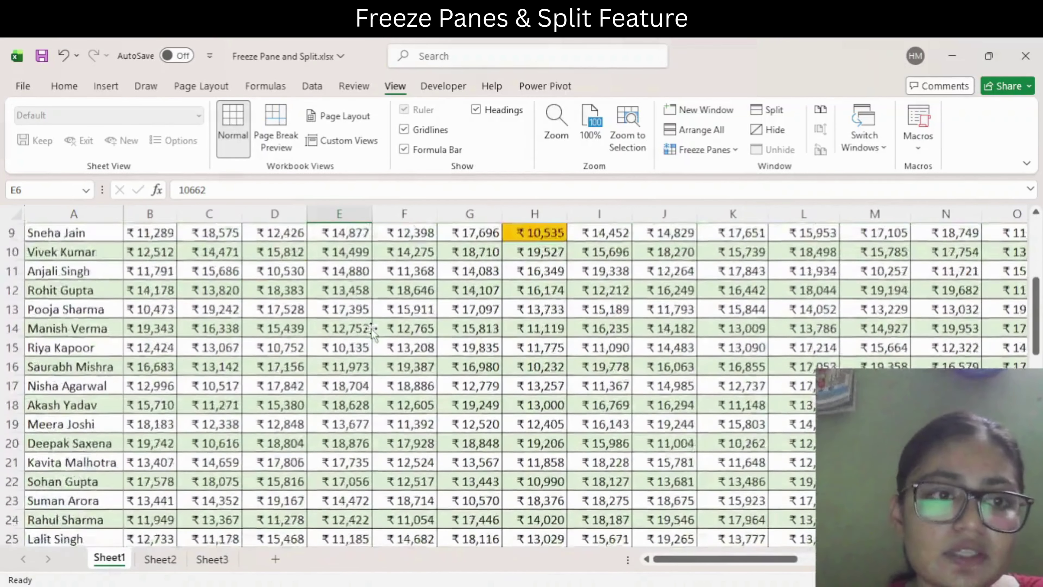
Unfreeze the panes to release the Sales Person column.
{"action": "left_click", "coordinate": [705, 149]}
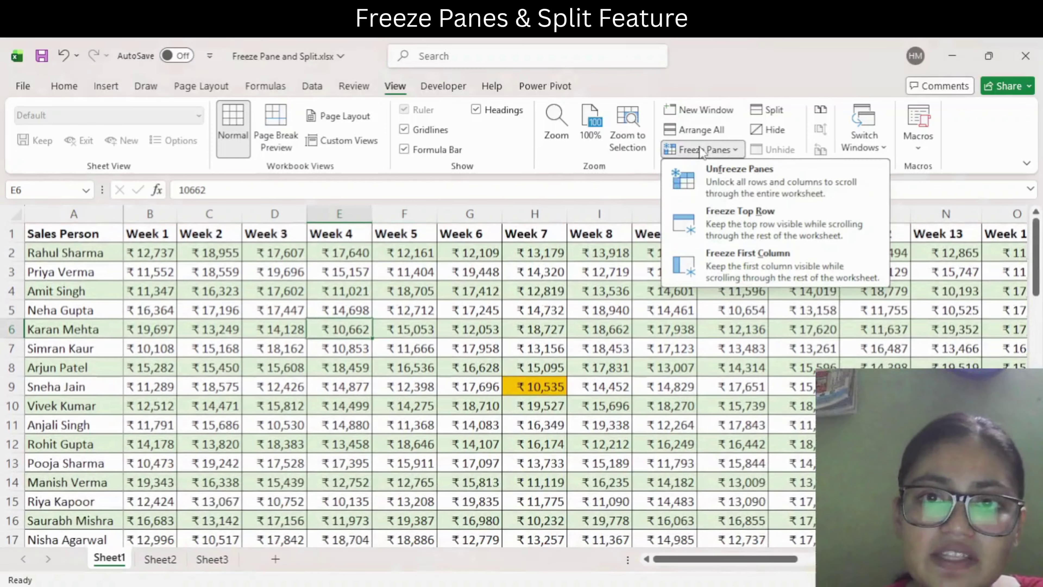
{"action": "left_click", "coordinate": [720, 199]}
{"action": "left_click", "coordinate": [378, 325]}
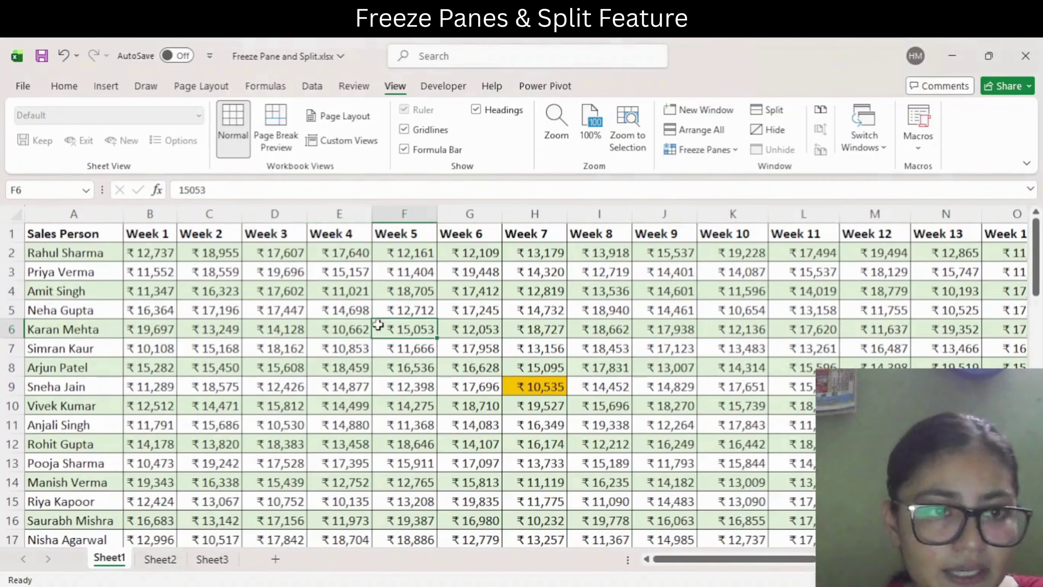
Switch to Sheet2, highlight the title and header rows 1 to 2, and select cell A3 below them.
{"action": "left_click", "coordinate": [160, 559]}
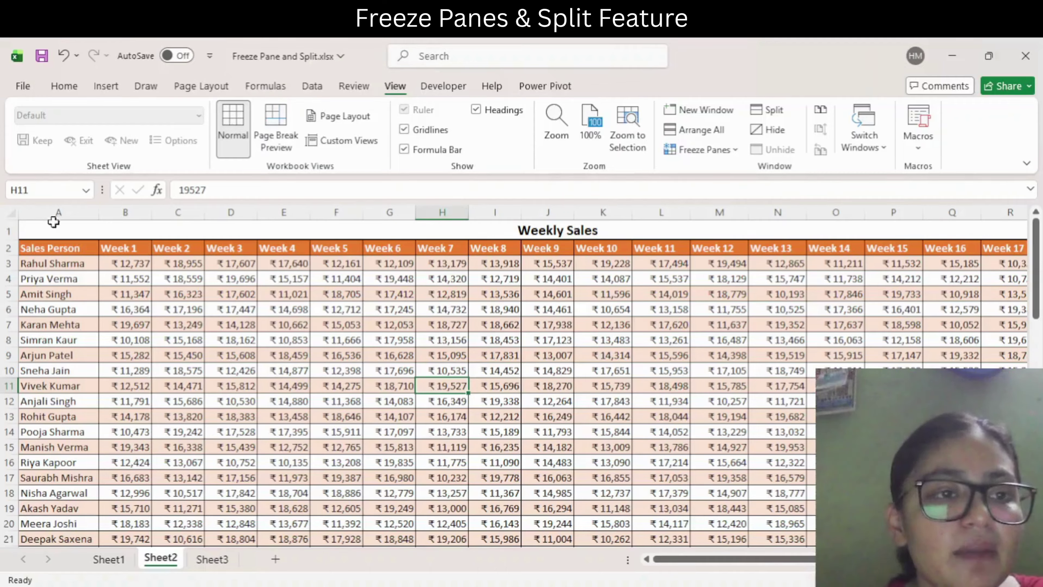
{"action": "left_click_drag", "start_coordinate": [8, 231], "coordinate": [9, 247]}
{"action": "left_click", "coordinate": [84, 263]}
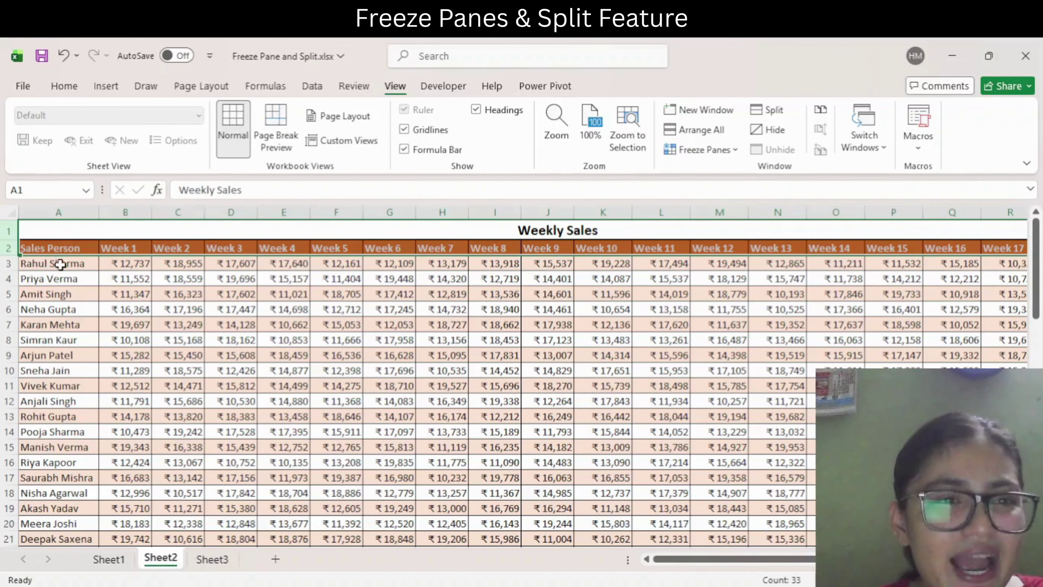
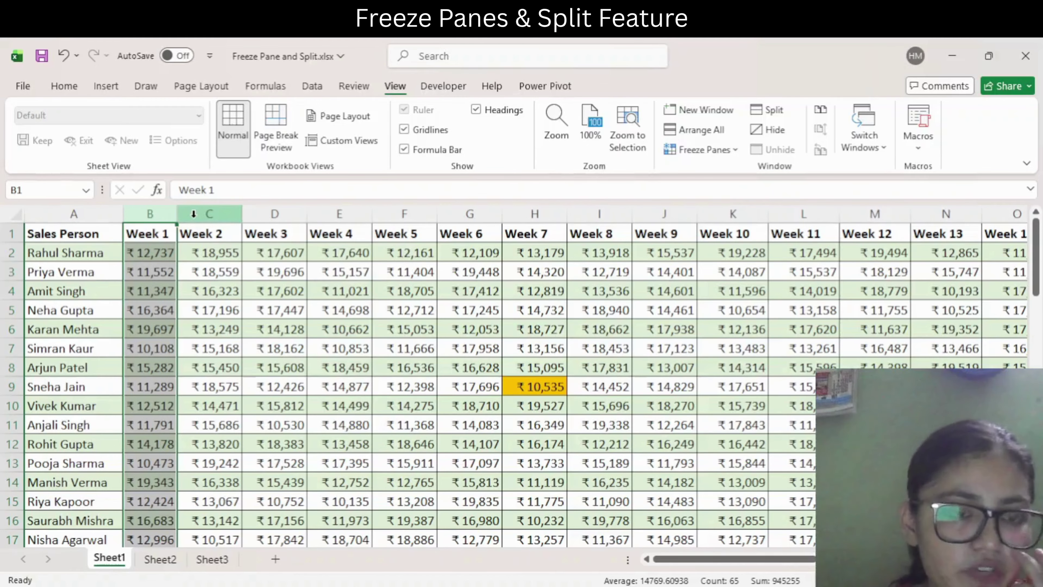
Split the Sheet1 window into two side-by-side panes at cell C1, between the Week 1 and Week 2 columns.
{"action": "left_click", "coordinate": [150, 213]}
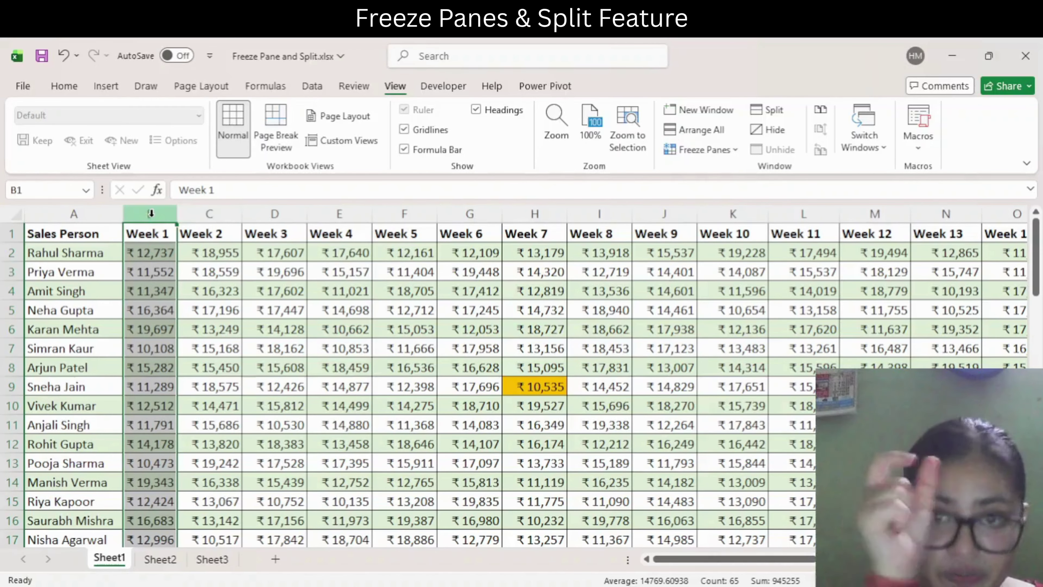
{"action": "left_click", "coordinate": [199, 245]}
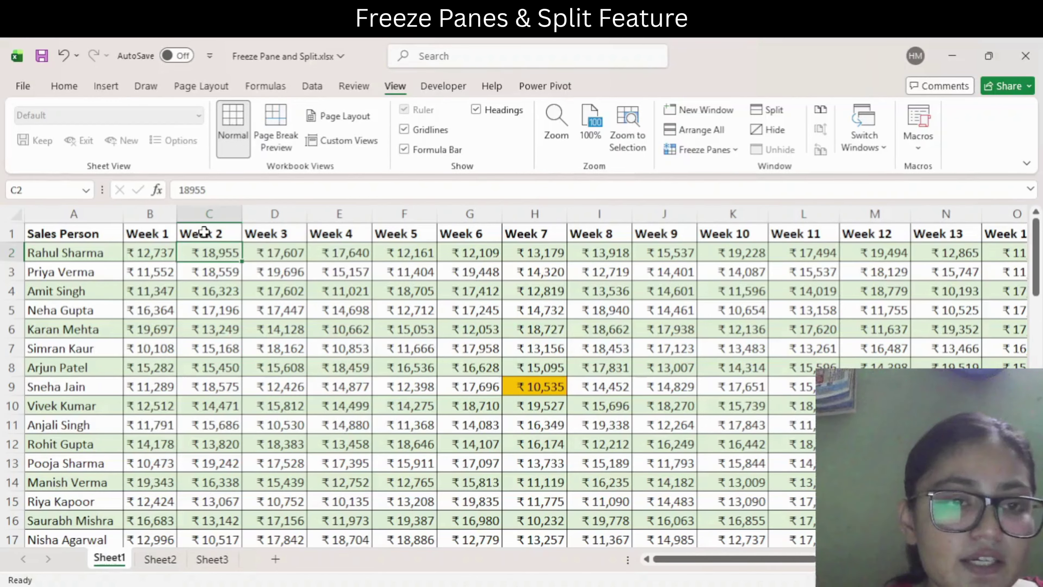
{"action": "left_click", "coordinate": [204, 233]}
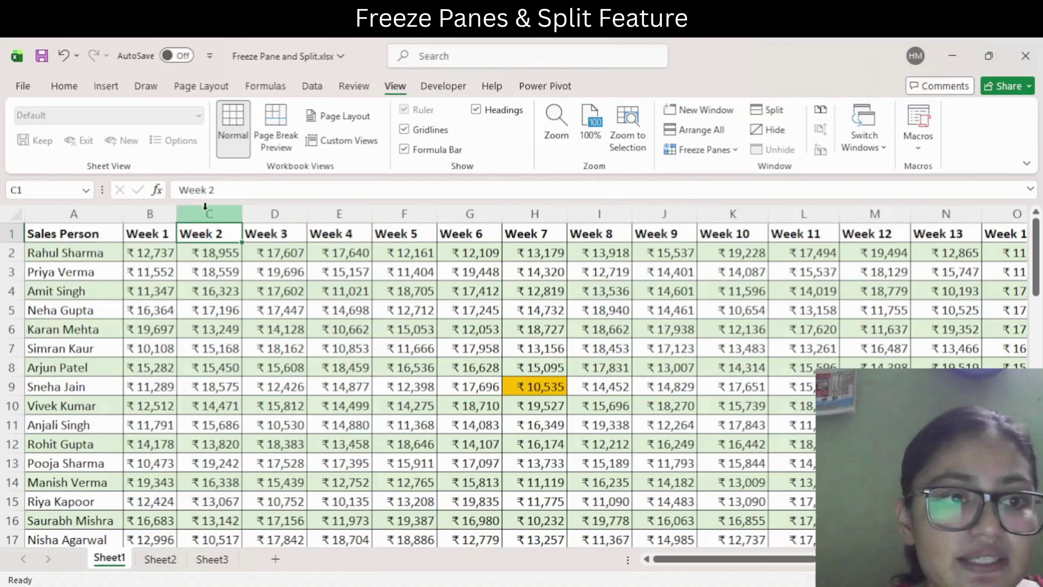
{"action": "double_click", "coordinate": [197, 233]}
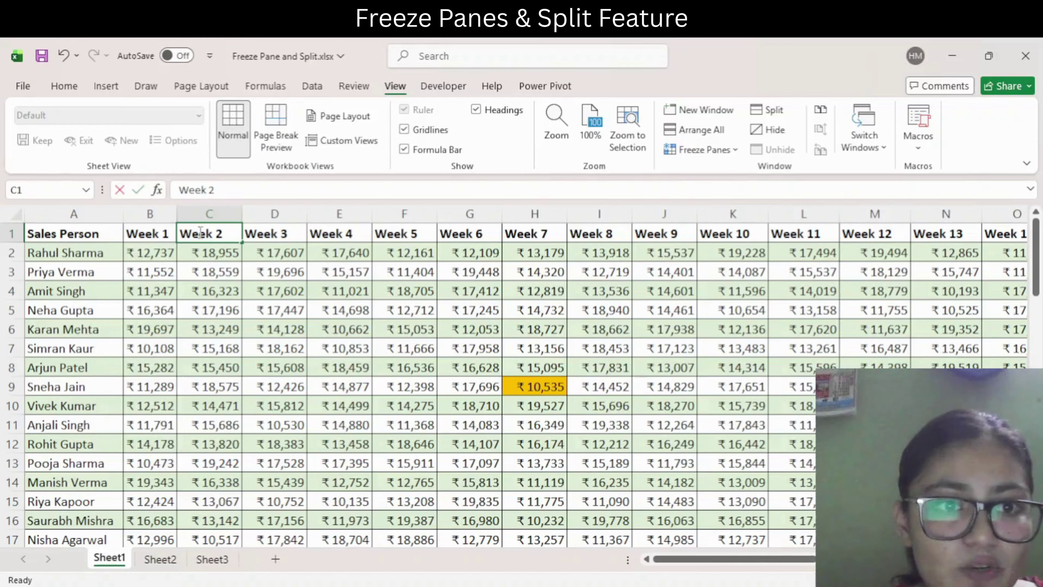
{"action": "key", "text": "Return"}
{"action": "left_click", "coordinate": [180, 228]}
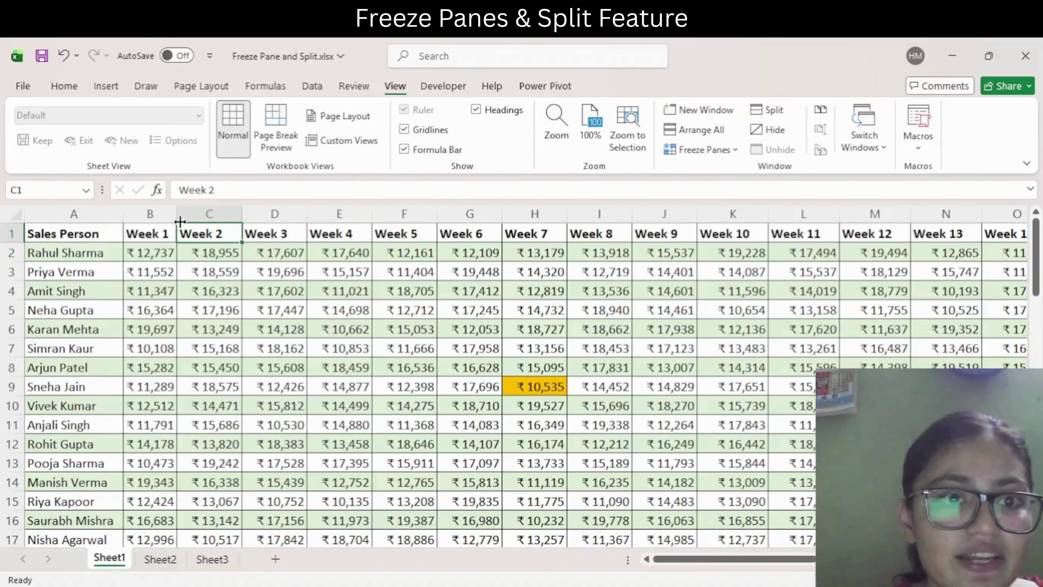
{"action": "left_click_drag", "start_coordinate": [177, 210], "coordinate": [179, 257]}
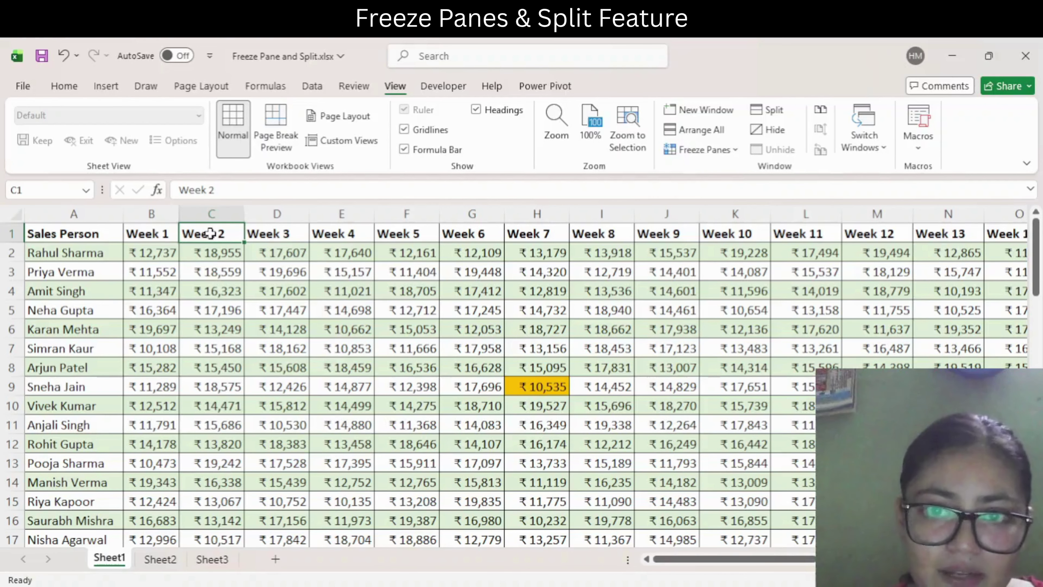
{"action": "left_click", "coordinate": [768, 110]}
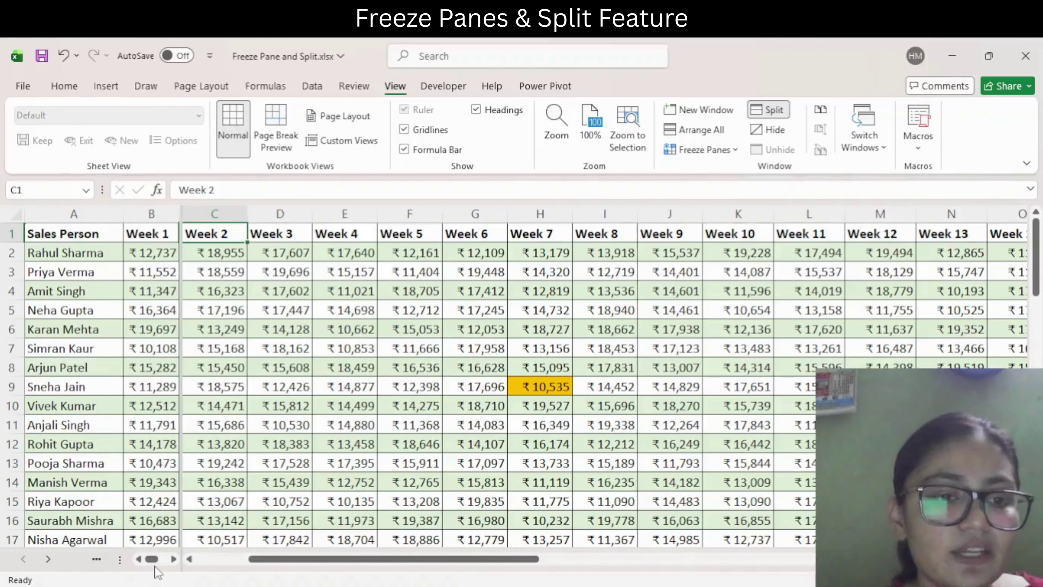
Move through each split pane separately, bring the second pane back to the Sales Person column, and select cell A1.
{"action": "mouse_move", "coordinate": [151, 559]}
{"action": "left_mouse_down"}
{"action": "mouse_move", "coordinate": [175, 566]}
{"action": "mouse_move", "coordinate": [166, 565]}
{"action": "left_mouse_up"}
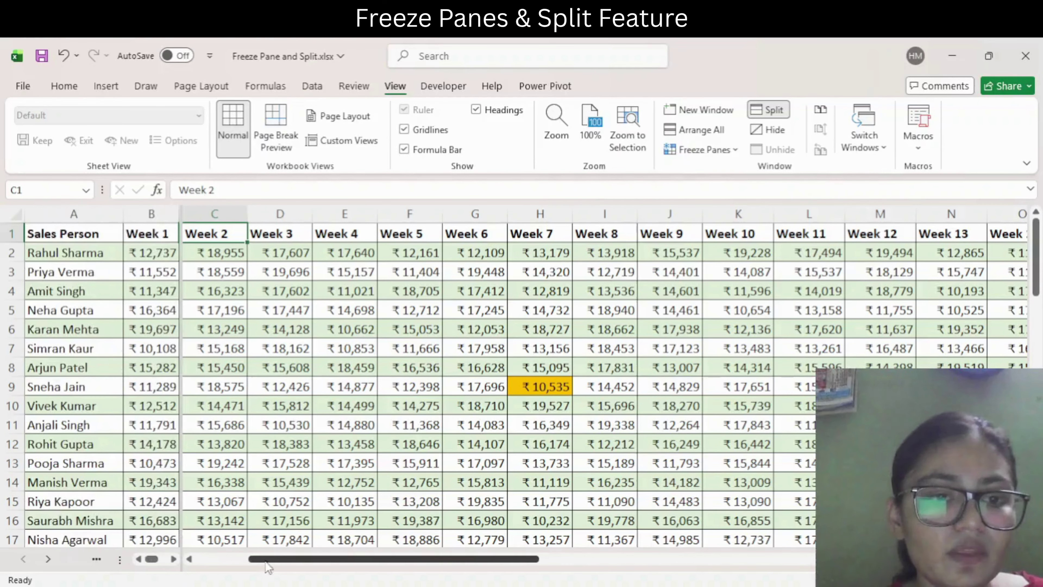
{"action": "left_click_drag", "start_coordinate": [266, 559], "coordinate": [214, 563]}
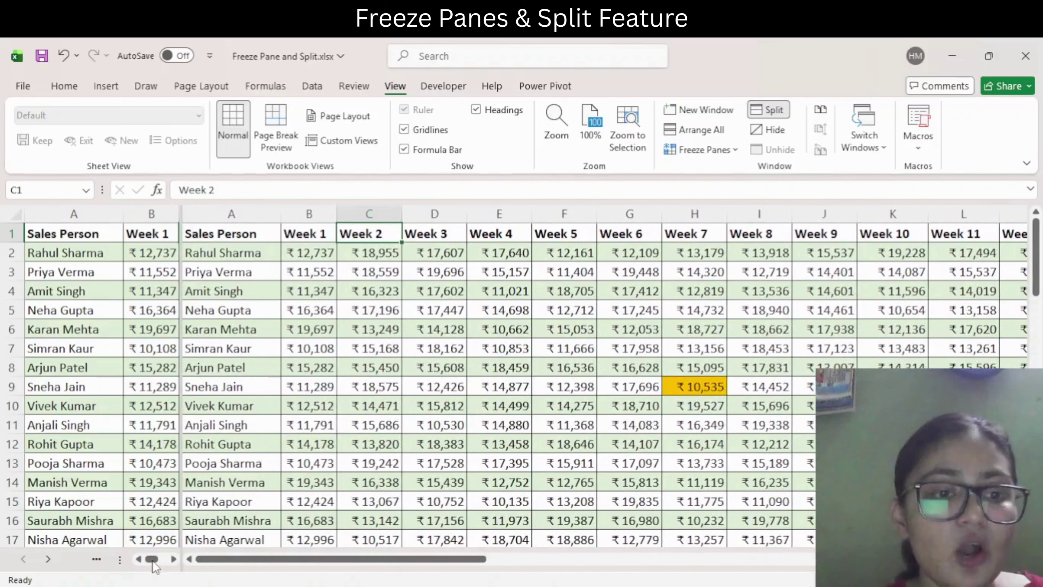
{"action": "mouse_move", "coordinate": [152, 559]}
{"action": "left_mouse_down"}
{"action": "mouse_move", "coordinate": [169, 565]}
{"action": "mouse_move", "coordinate": [142, 563]}
{"action": "left_mouse_up"}
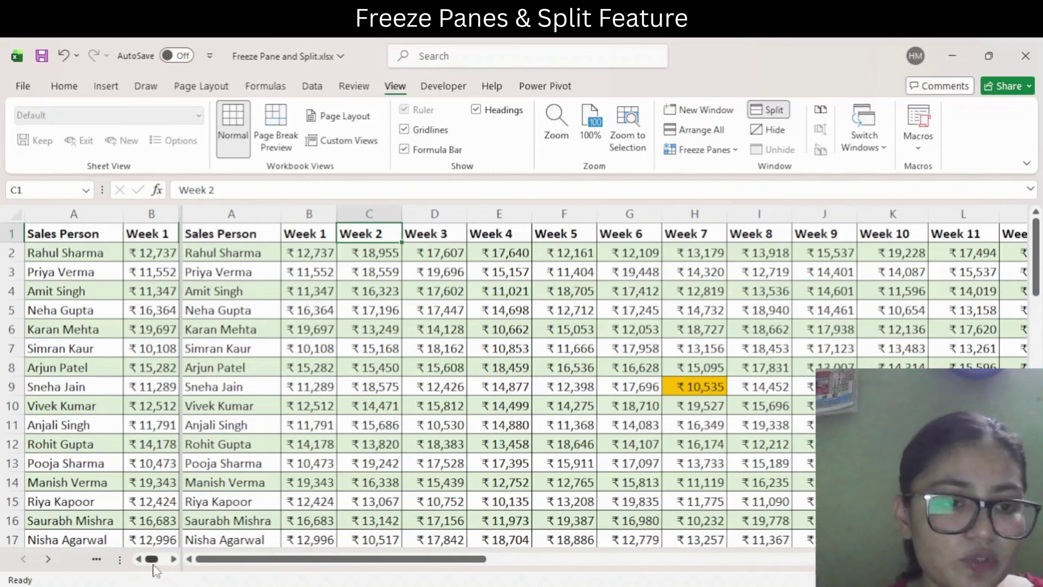
{"action": "mouse_move", "coordinate": [152, 562]}
{"action": "left_mouse_down"}
{"action": "mouse_move", "coordinate": [175, 566]}
{"action": "mouse_move", "coordinate": [141, 565]}
{"action": "left_mouse_up"}
{"action": "left_click_drag", "start_coordinate": [68, 235], "coordinate": [92, 230]}
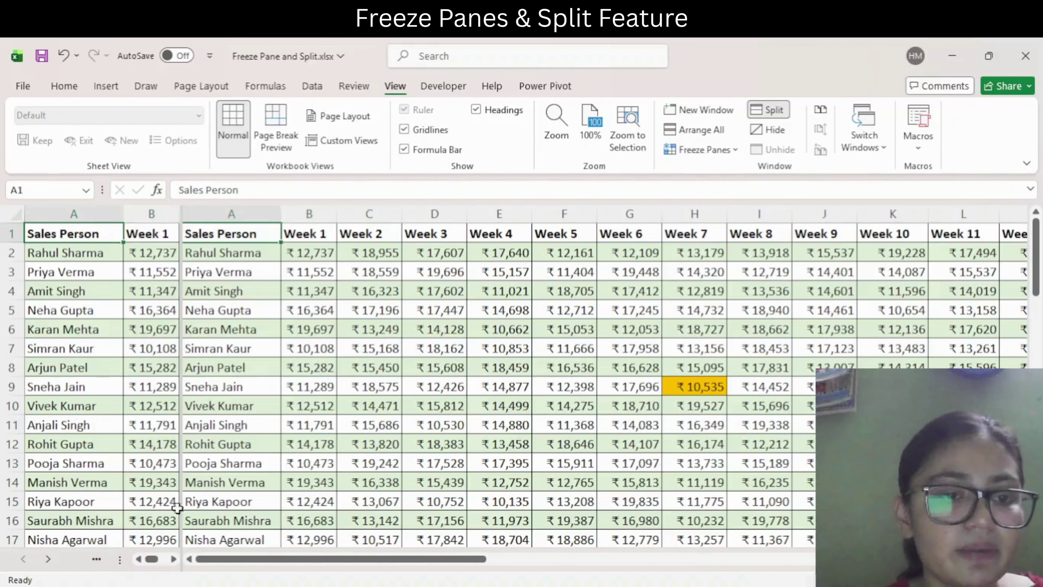
Show Week 29 and Week 30 in the first pane to compare them with the Sales Person column in the second.
{"action": "left_click_drag", "start_coordinate": [150, 563], "coordinate": [168, 564]}
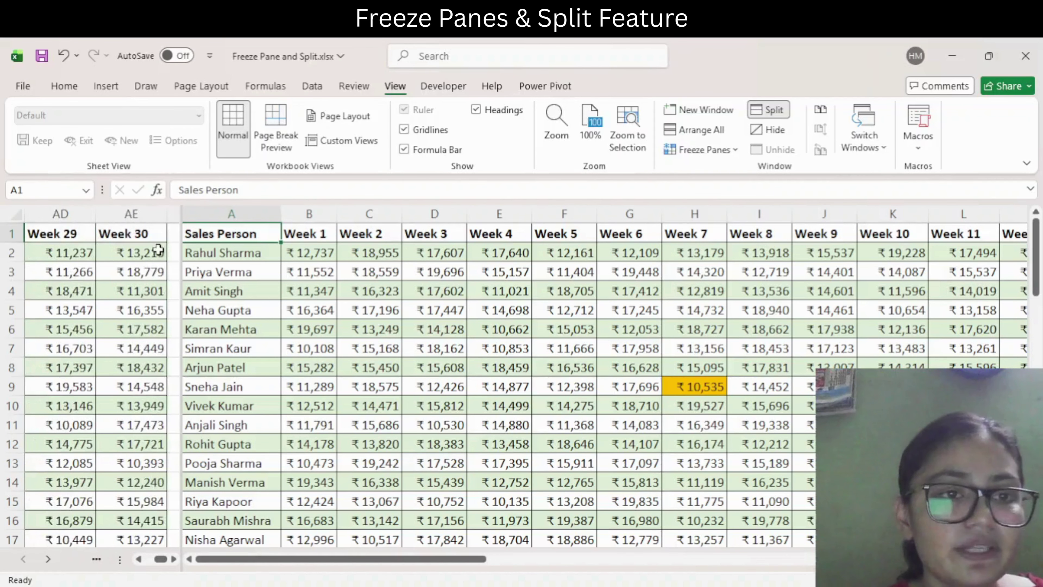
{"action": "left_click", "coordinate": [122, 235]}
{"action": "left_click", "coordinate": [349, 327]}
{"action": "left_click", "coordinate": [229, 234]}
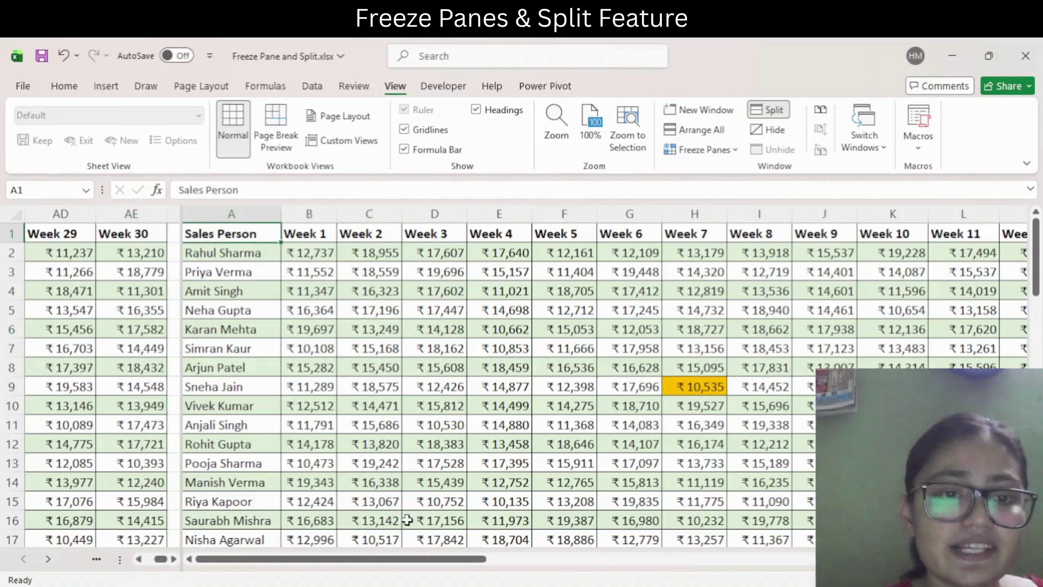
{"action": "left_click_drag", "start_coordinate": [361, 559], "coordinate": [273, 511]}
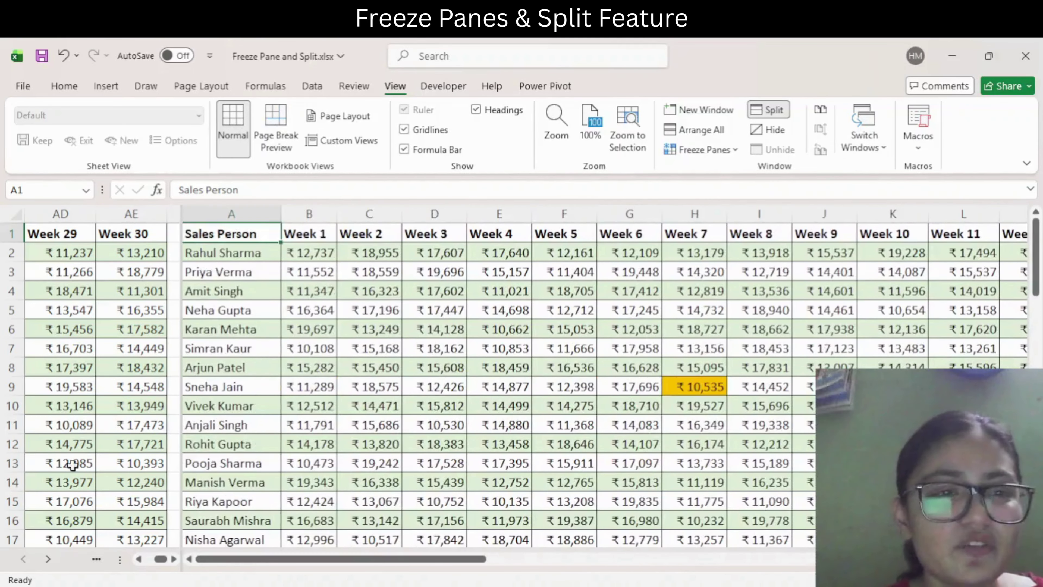
Return the first pane to Sales Person and Week 1, and look across Week 15 to Week 30 in the second pane.
{"action": "left_click_drag", "start_coordinate": [162, 563], "coordinate": [148, 569]}
{"action": "left_click_drag", "start_coordinate": [367, 561], "coordinate": [908, 528]}
{"action": "left_click", "coordinate": [363, 478]}
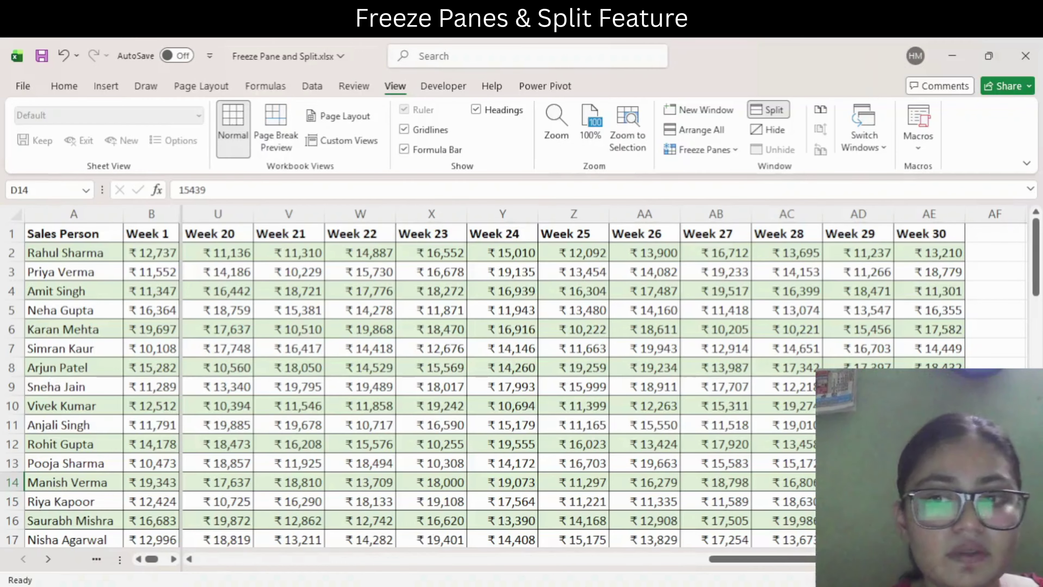
{"action": "scroll", "coordinate": [468, 354], "scroll_direction": "right", "scroll_amount": 1}
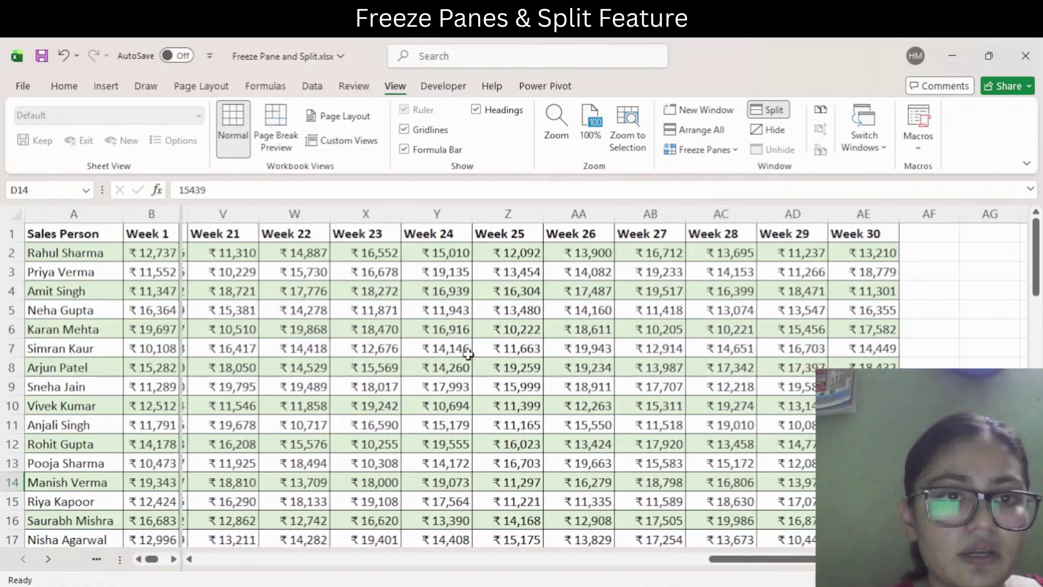
{"action": "left_click", "coordinate": [158, 253]}
{"action": "scroll", "coordinate": [160, 252], "scroll_direction": "right", "scroll_amount": 1}
{"action": "scroll", "coordinate": [149, 326], "scroll_direction": "left", "scroll_amount": 1}
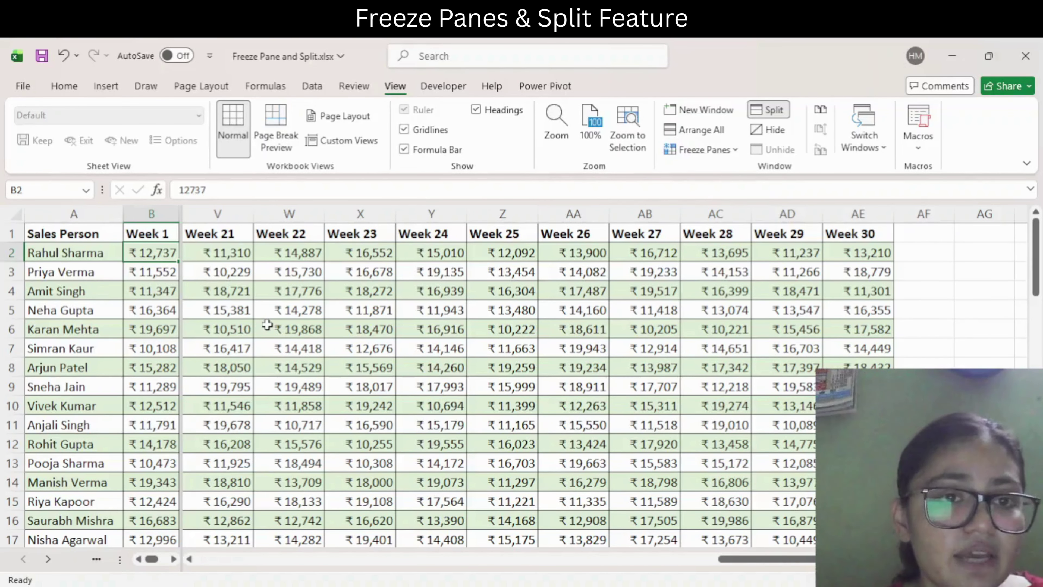
{"action": "scroll", "coordinate": [267, 325], "scroll_direction": "left", "scroll_amount": 1}
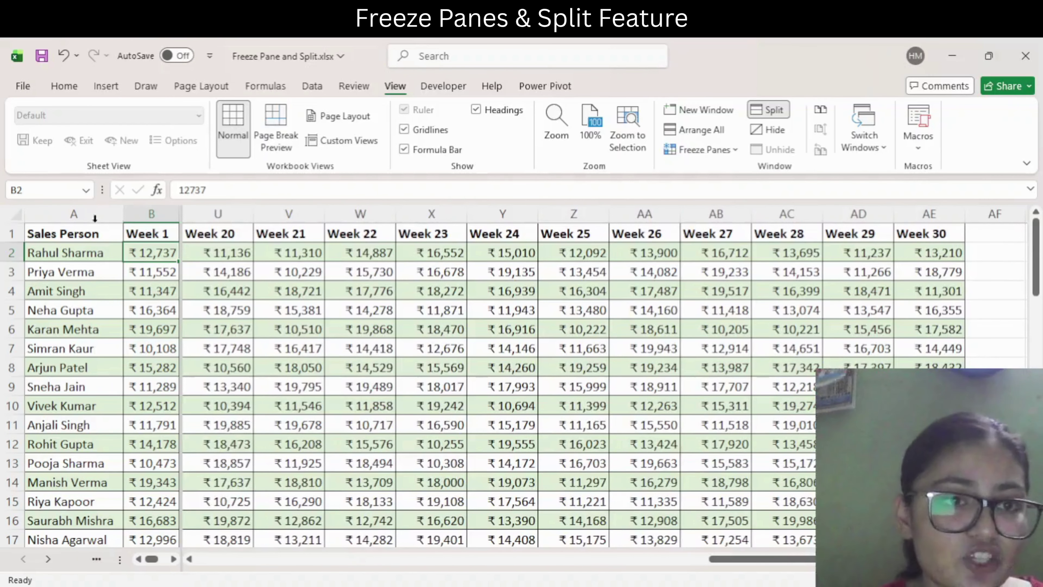
{"action": "scroll", "coordinate": [296, 307], "scroll_direction": "left", "scroll_amount": 5}
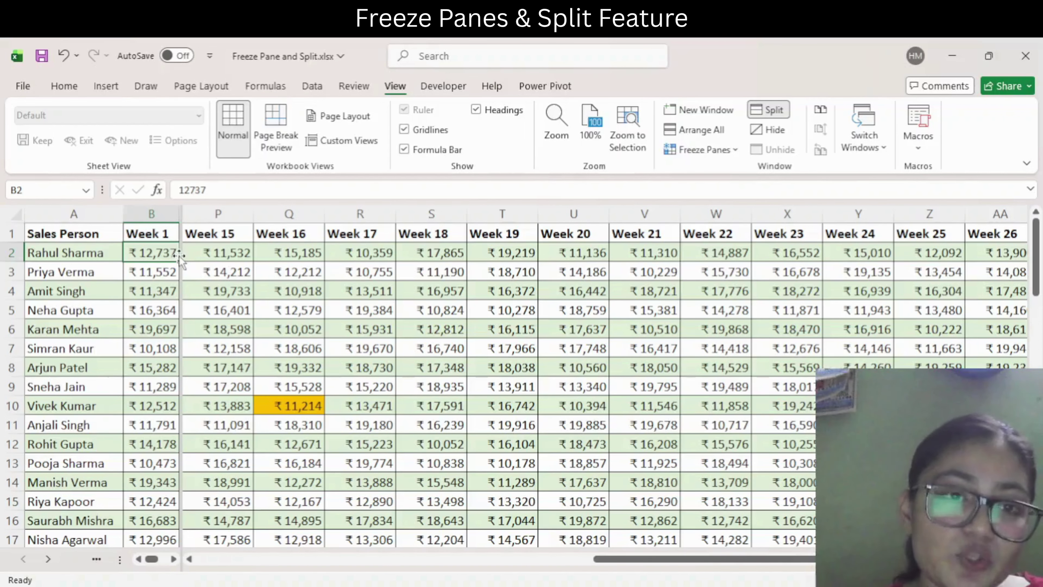
Move the split divider to after the Week 2 column, check the panes, and remove the split.
{"action": "left_click_drag", "start_coordinate": [180, 319], "coordinate": [246, 319]}
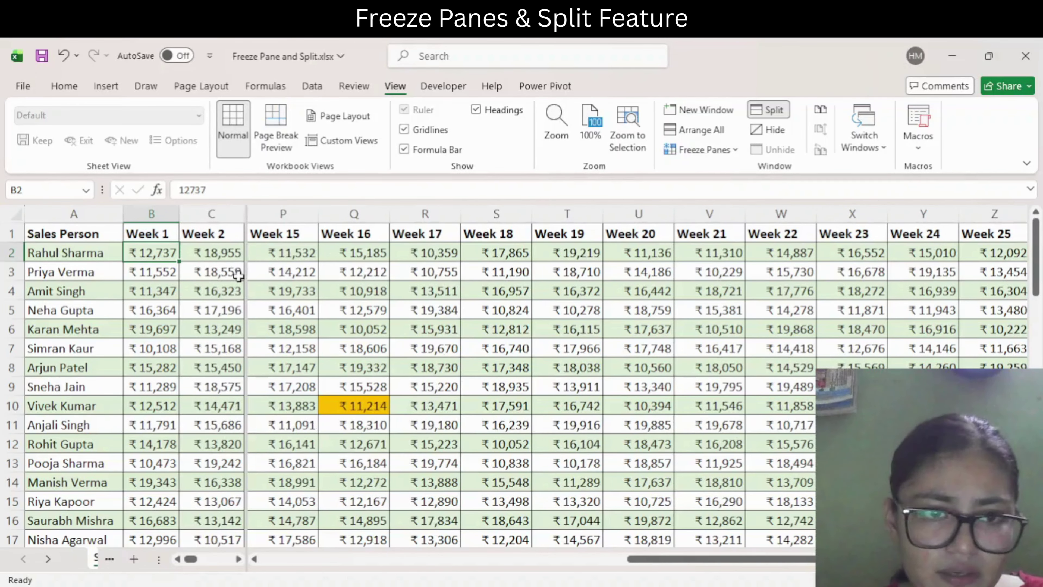
{"action": "scroll", "coordinate": [234, 274], "scroll_direction": "right", "scroll_amount": 2}
{"action": "scroll", "coordinate": [232, 273], "scroll_direction": "left", "scroll_amount": 2}
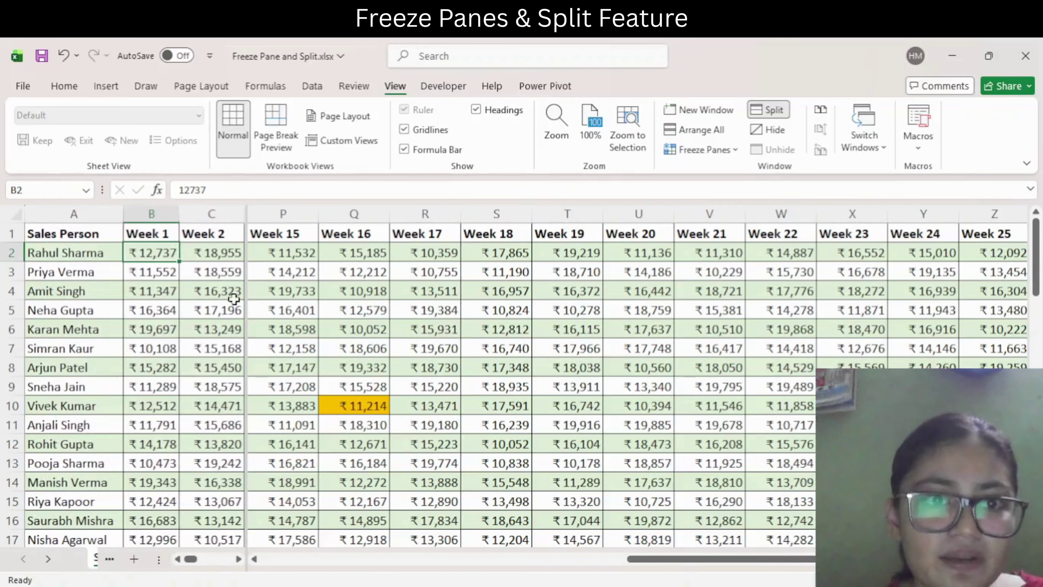
{"action": "double_click", "coordinate": [246, 270]}
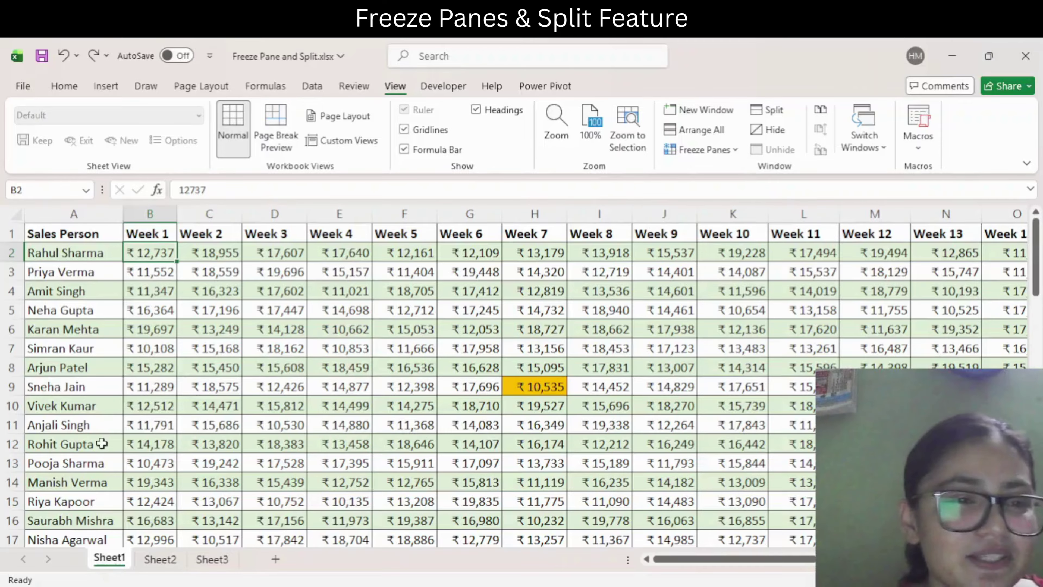
Compare rows 11 and 35 by moving between them without a split, and select both rows together.
{"action": "left_click", "coordinate": [16, 425]}
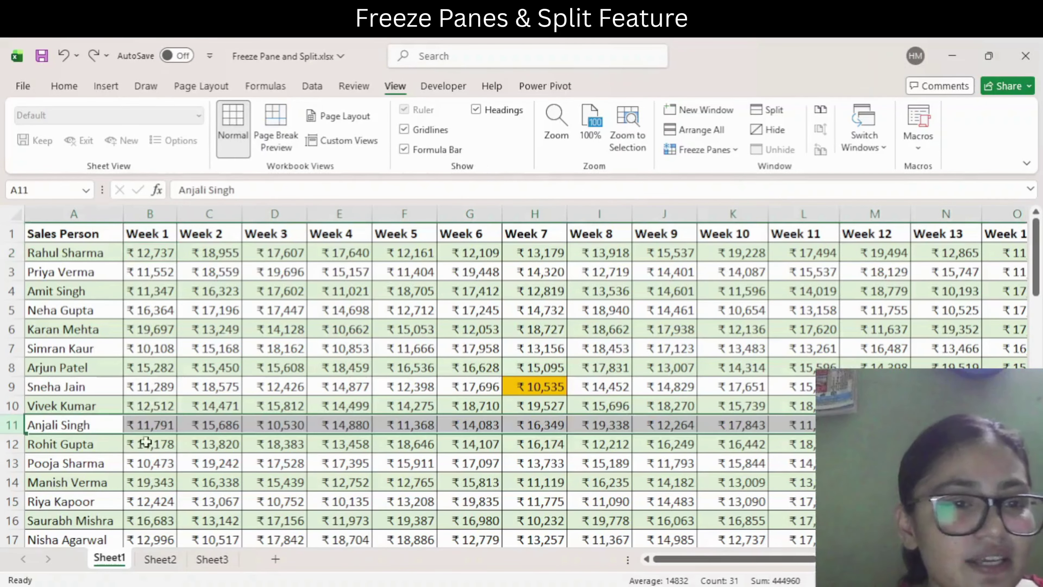
{"action": "scroll", "coordinate": [167, 454], "scroll_direction": "down", "scroll_amount": 7}
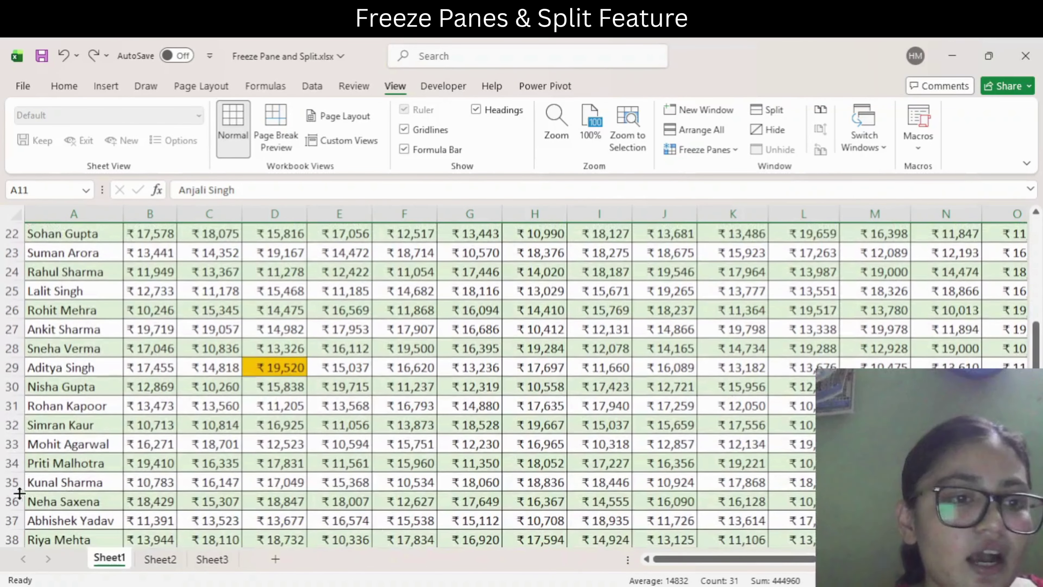
{"action": "left_click", "coordinate": [11, 482]}
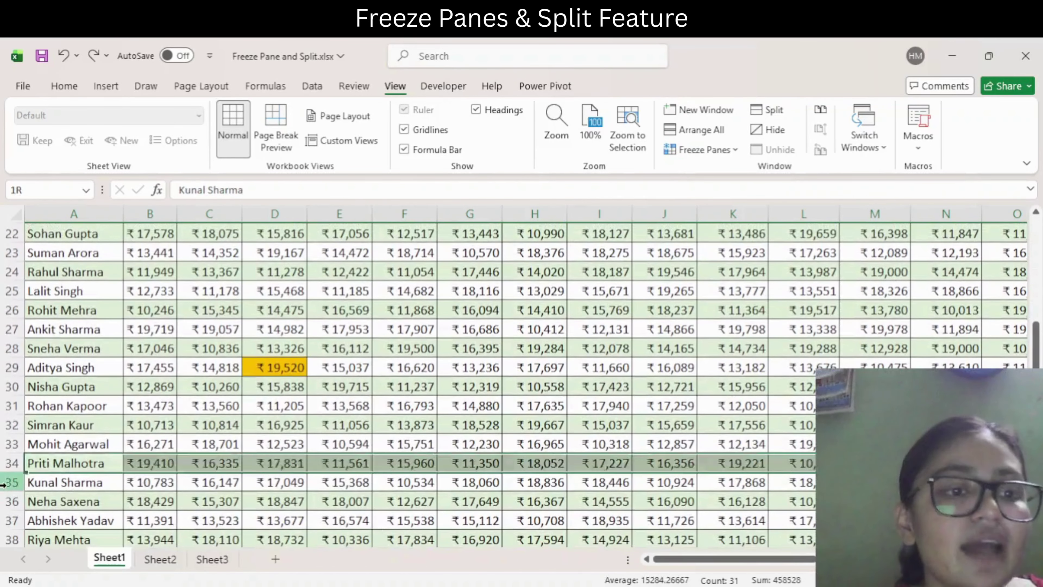
{"action": "scroll", "coordinate": [181, 452], "scroll_direction": "up", "scroll_amount": 7}
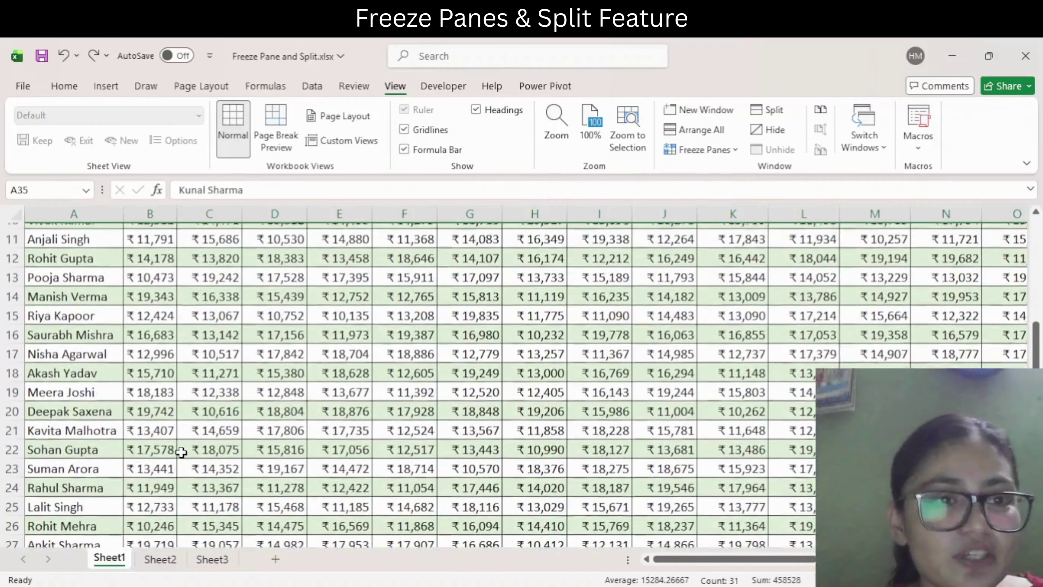
{"action": "scroll", "coordinate": [181, 452], "scroll_direction": "down", "scroll_amount": 1}
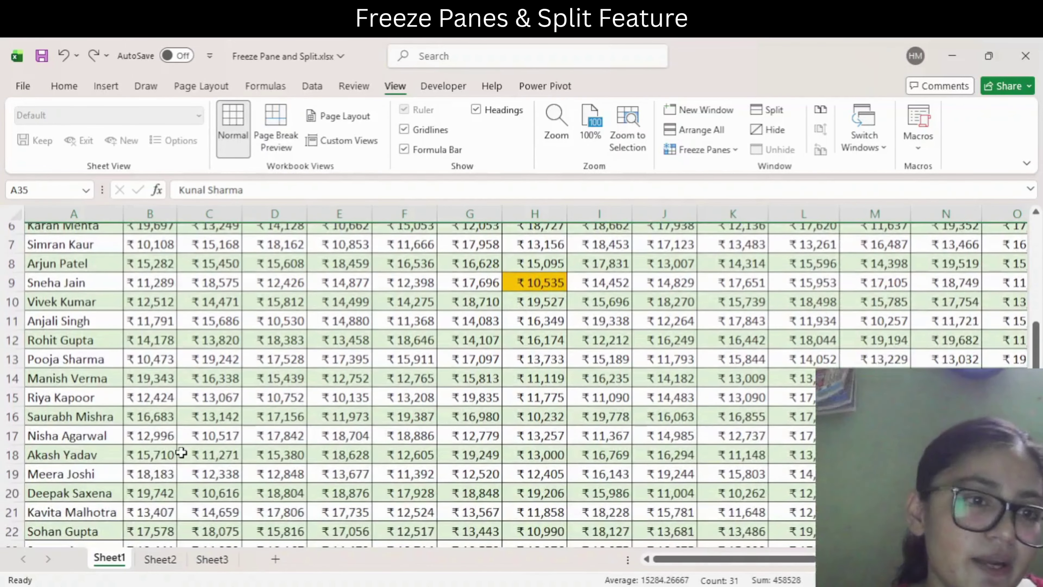
{"action": "scroll", "coordinate": [74, 344], "scroll_direction": "up", "scroll_amount": 2}
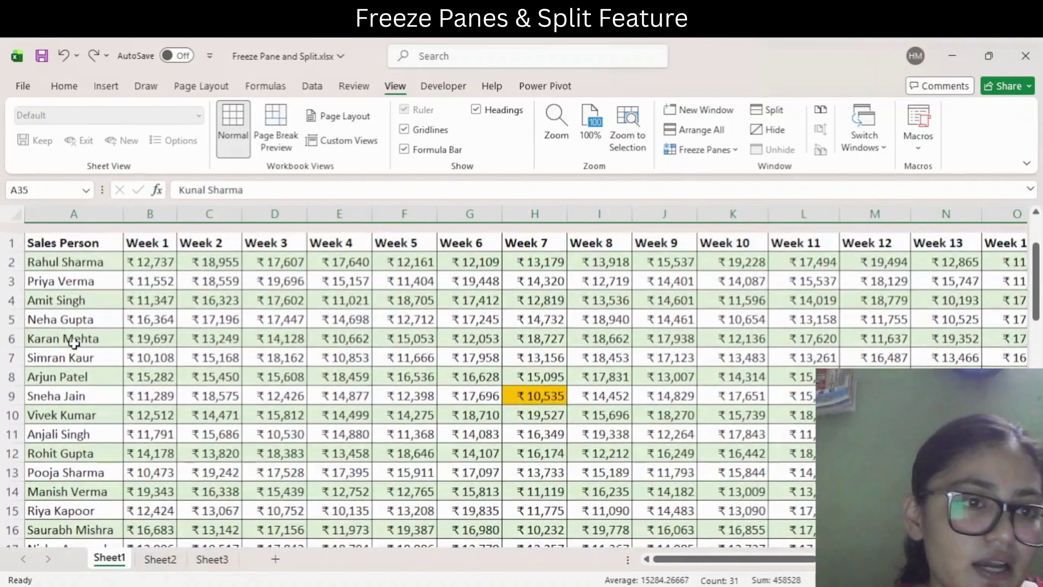
{"action": "scroll", "coordinate": [74, 344], "scroll_direction": "down", "scroll_amount": 4}
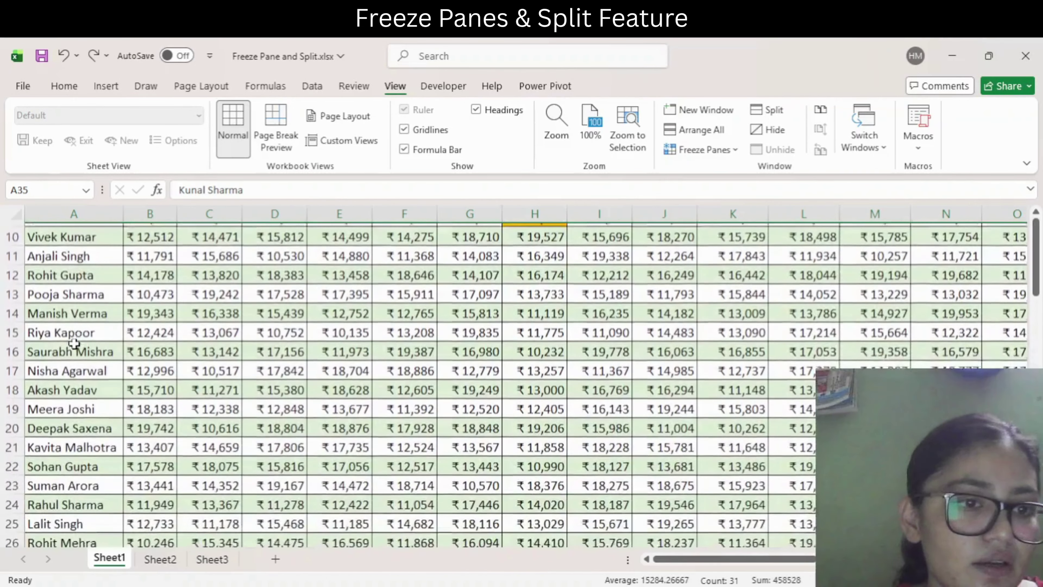
{"action": "scroll", "coordinate": [74, 344], "scroll_direction": "down", "scroll_amount": 2}
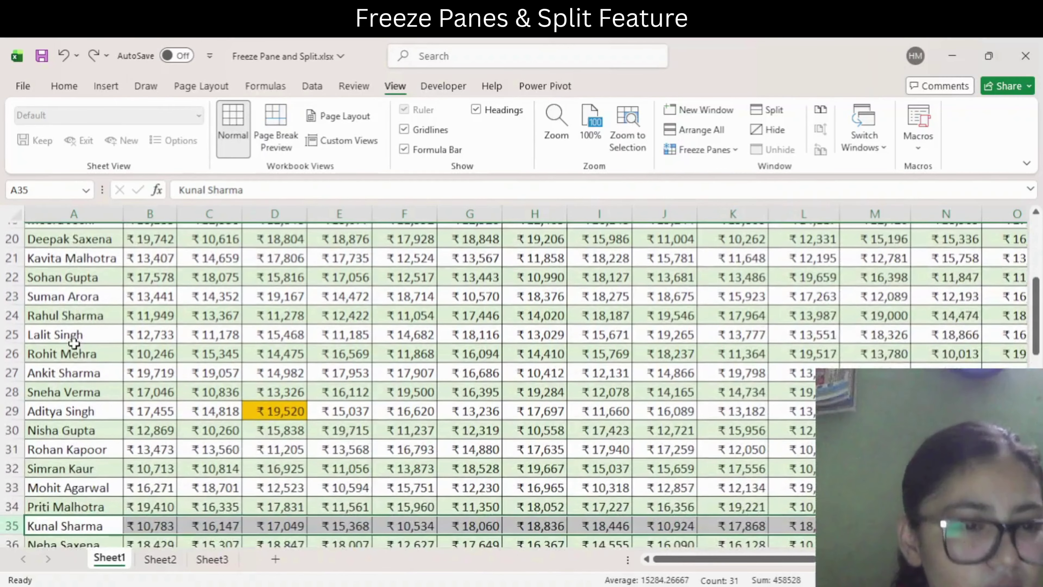
{"action": "scroll", "coordinate": [74, 344], "scroll_direction": "up", "scroll_amount": 4}
{"action": "scroll", "coordinate": [74, 344], "scroll_direction": "up", "scroll_amount": 3}
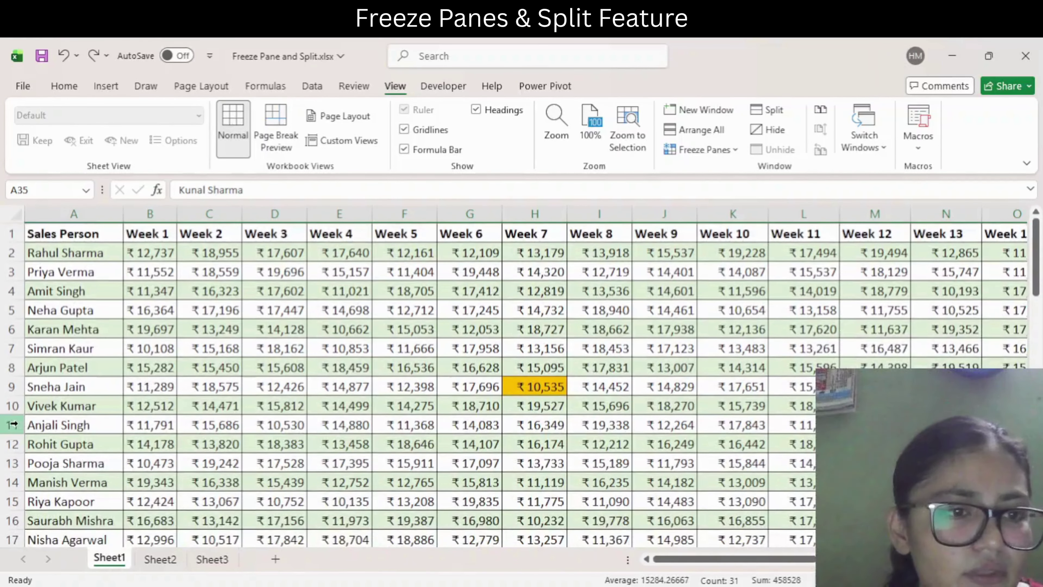
{"action": "left_click", "coordinate": [12, 424]}
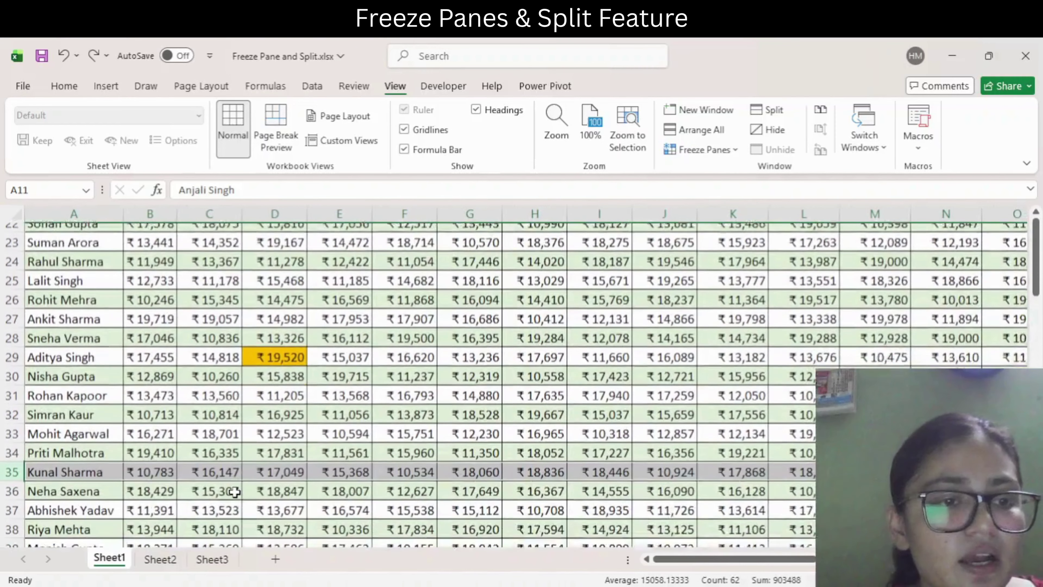
Insert a straight line about 1.82" long along the border between rows 12 and 13.
{"action": "scroll", "coordinate": [235, 492], "scroll_direction": "up", "scroll_amount": 3}
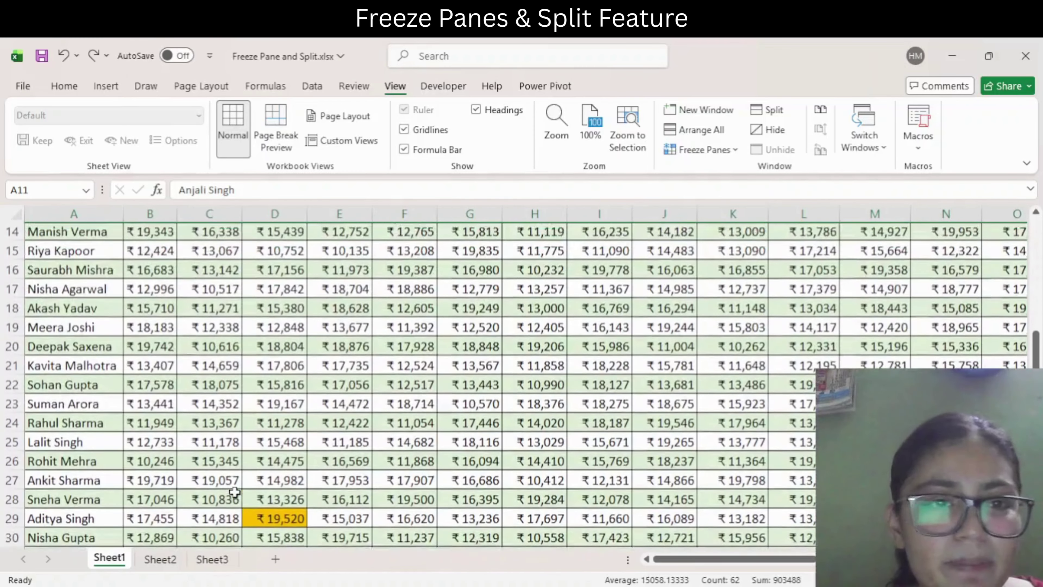
{"action": "scroll", "coordinate": [235, 492], "scroll_direction": "up", "scroll_amount": 3}
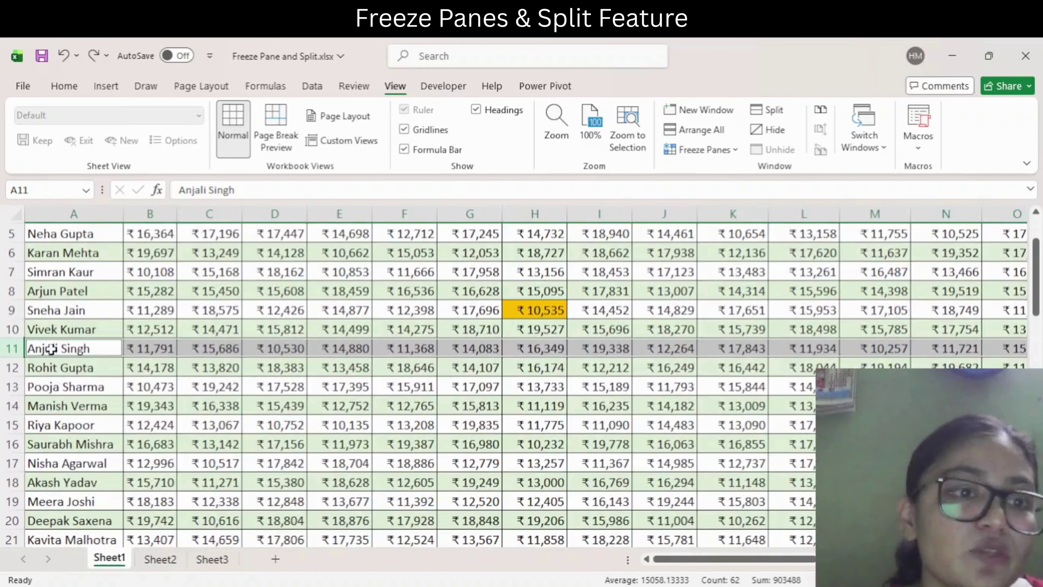
{"action": "left_click", "coordinate": [49, 364]}
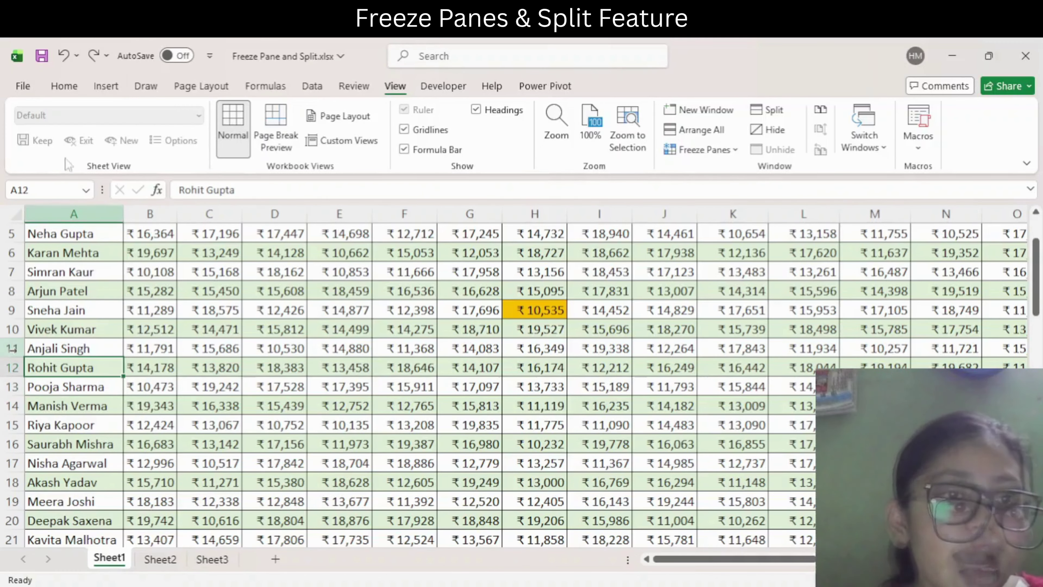
{"action": "left_click", "coordinate": [106, 86]}
{"action": "left_click", "coordinate": [191, 148]}
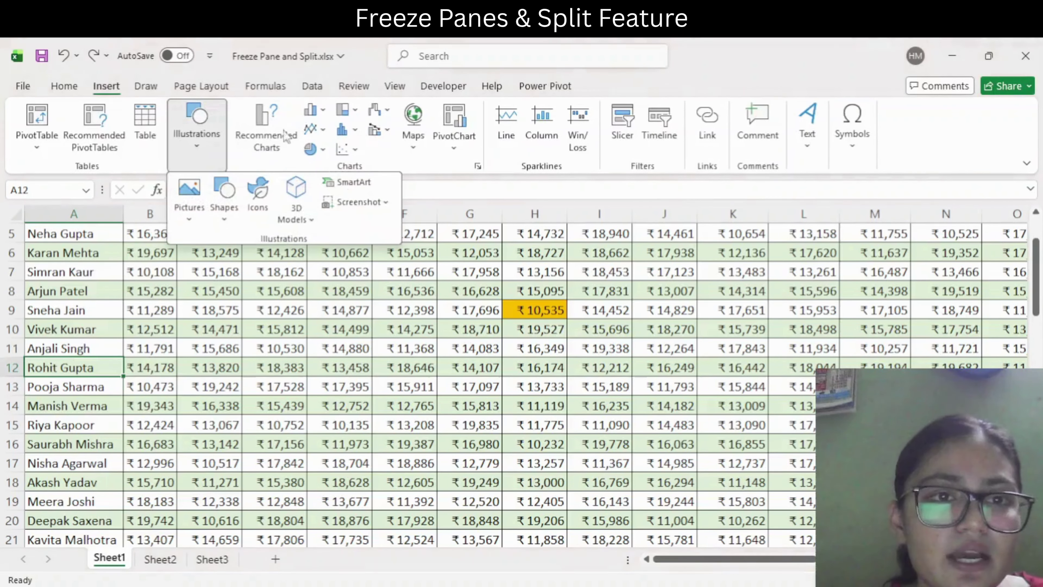
{"action": "left_click", "coordinate": [223, 220]}
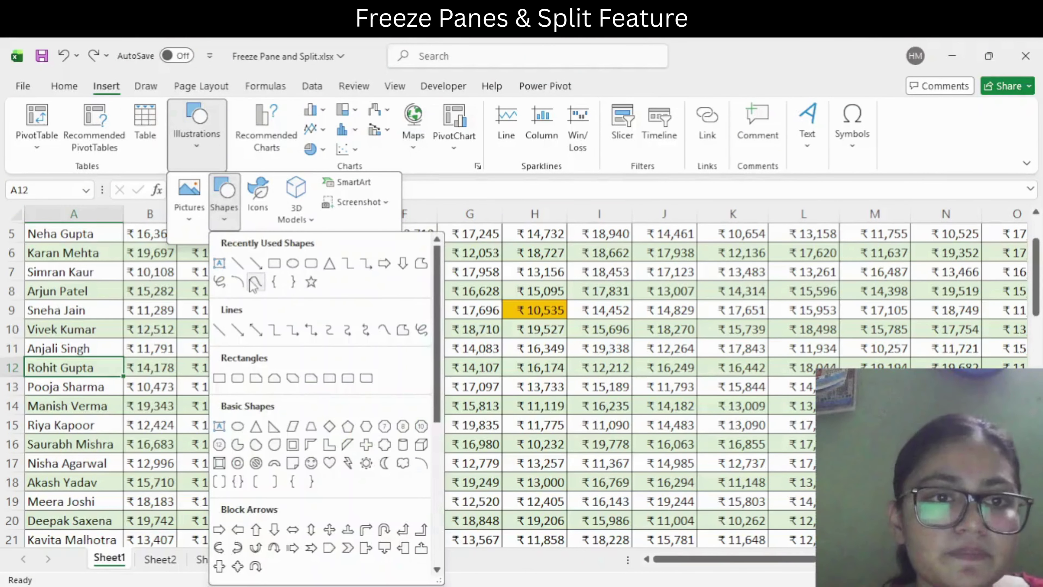
{"action": "left_click", "coordinate": [242, 263]}
{"action": "left_click_drag", "start_coordinate": [2, 377], "coordinate": [256, 377]}
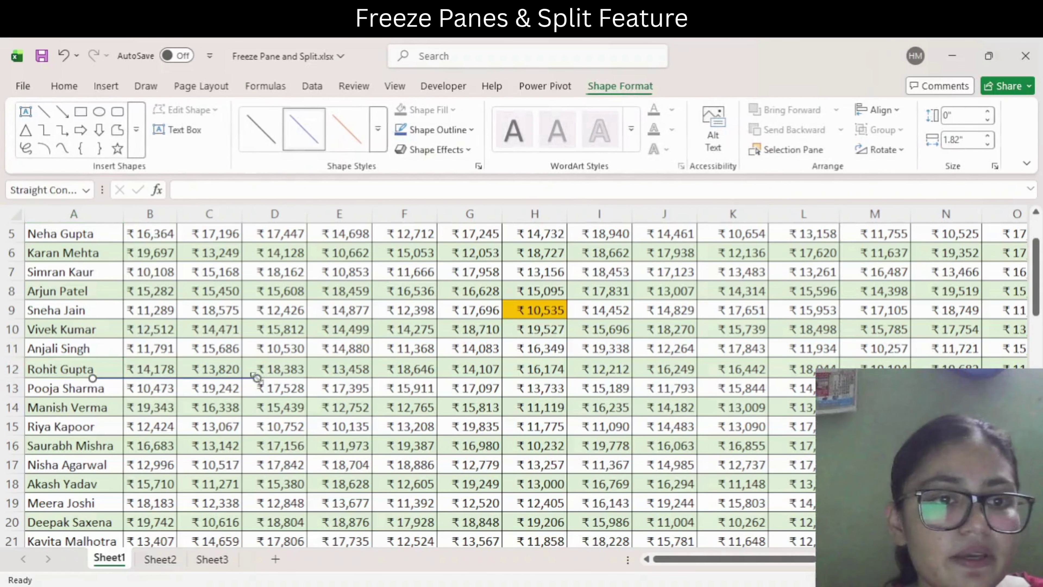
Apply the thick gold theme style to the line and shift it to start at column A.
{"action": "left_click", "coordinate": [378, 128]}
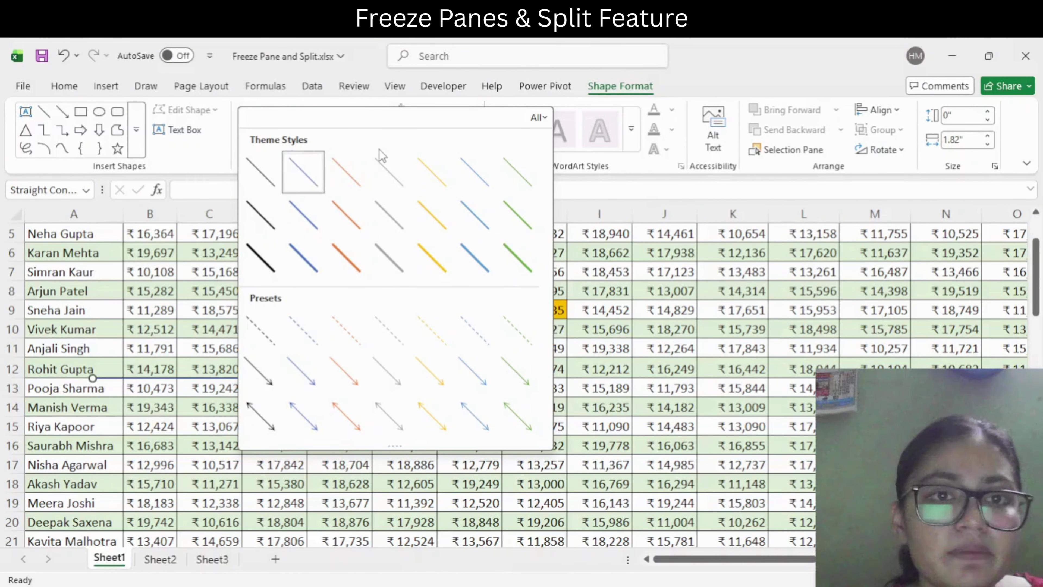
{"action": "left_click", "coordinate": [251, 266]}
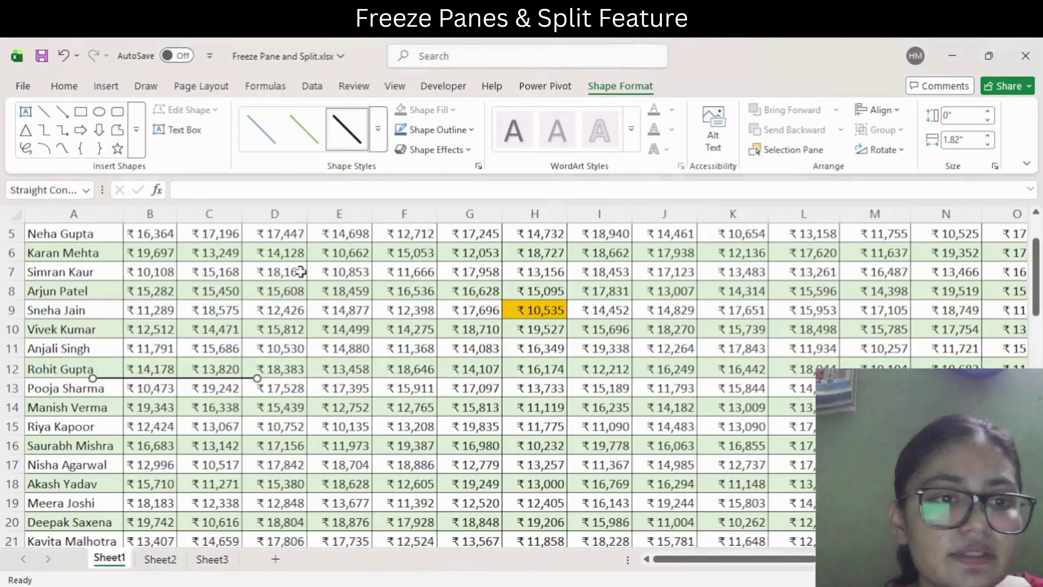
{"action": "left_click", "coordinate": [382, 140]}
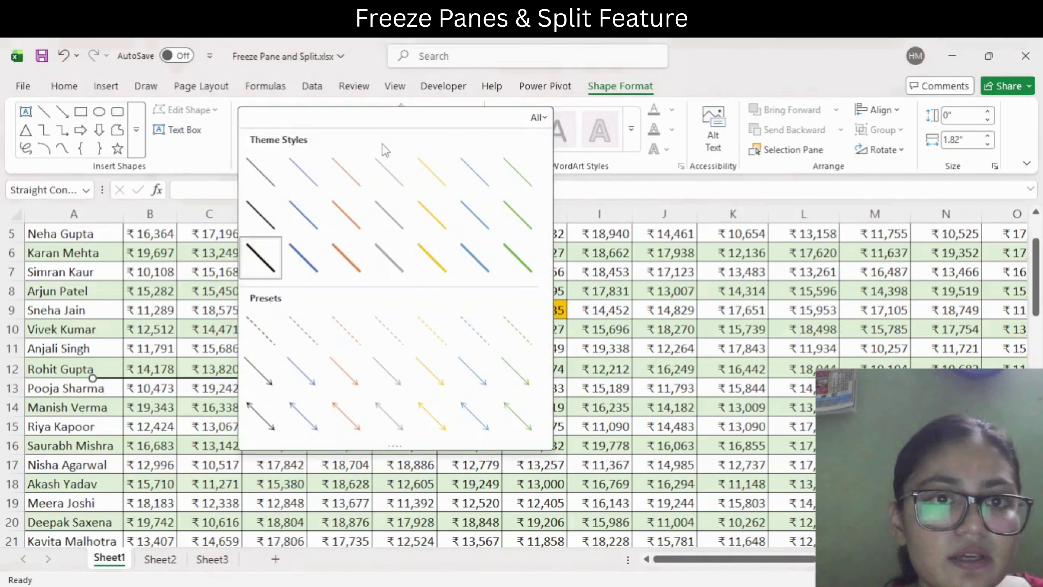
{"action": "left_click", "coordinate": [423, 247]}
{"action": "left_click_drag", "start_coordinate": [232, 377], "coordinate": [115, 378]}
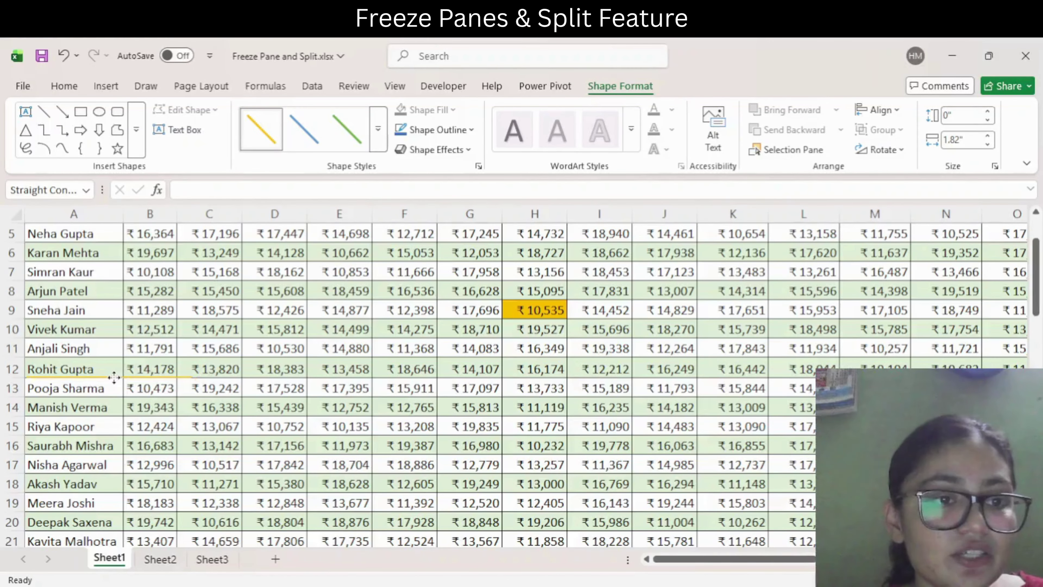
Split the sheet horizontally above row 13, starting from cell A13.
{"action": "left_click", "coordinate": [80, 395]}
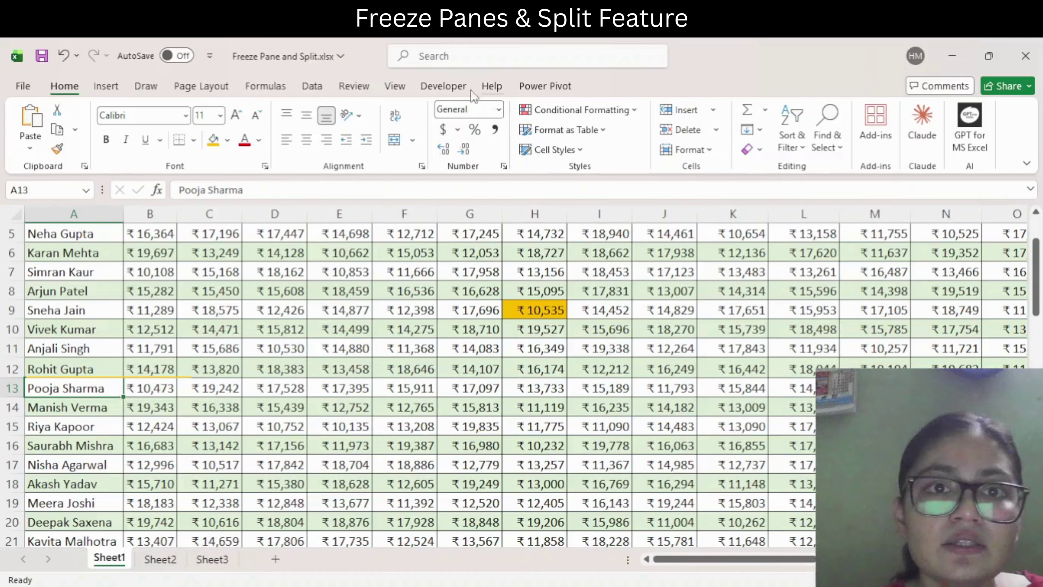
{"action": "left_click", "coordinate": [395, 86]}
{"action": "left_click", "coordinate": [770, 111]}
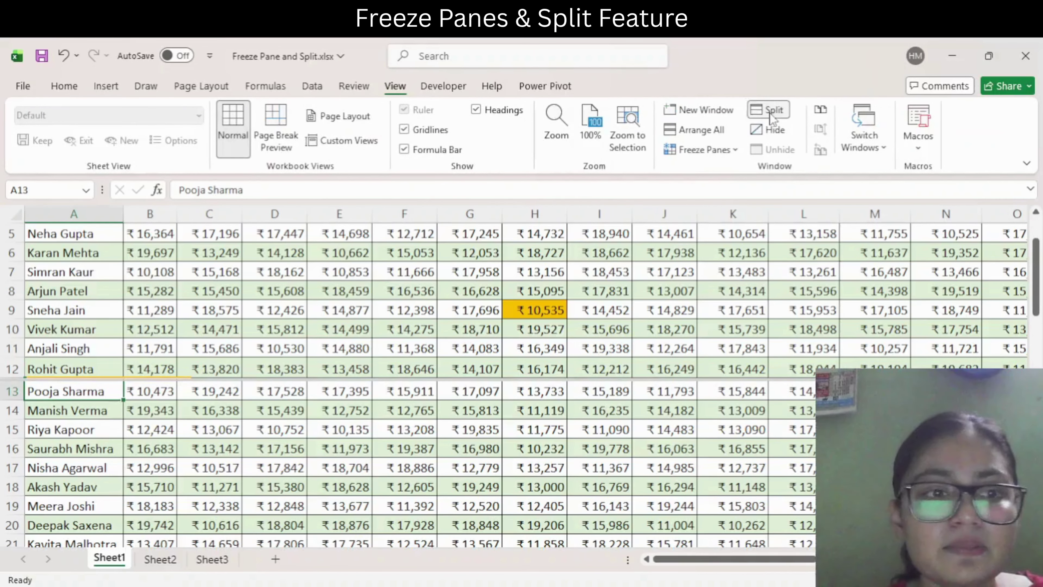
{"action": "left_click", "coordinate": [210, 429]}
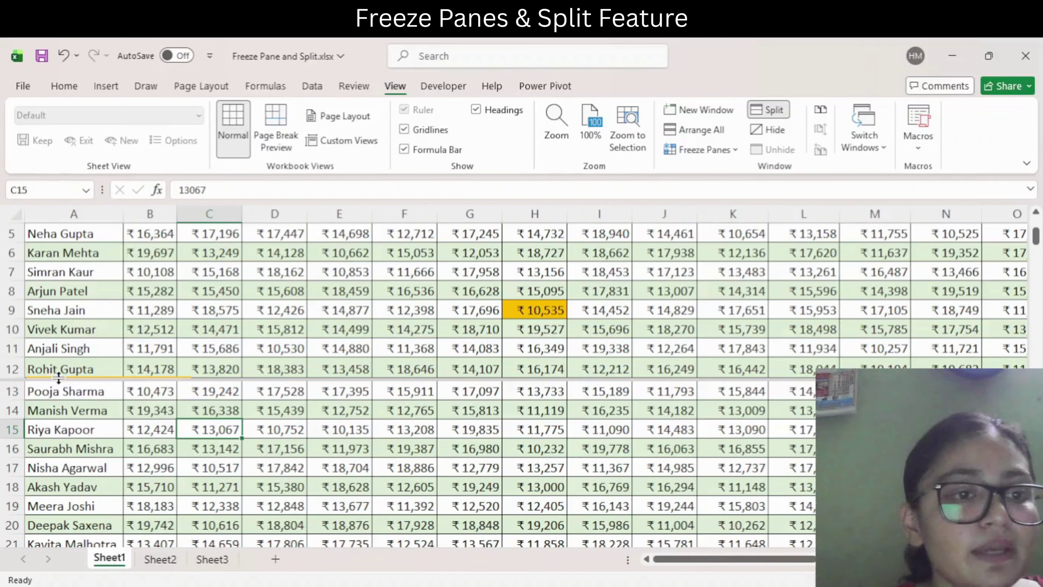
{"action": "left_click", "coordinate": [71, 377]}
{"action": "key", "text": "Escape"}
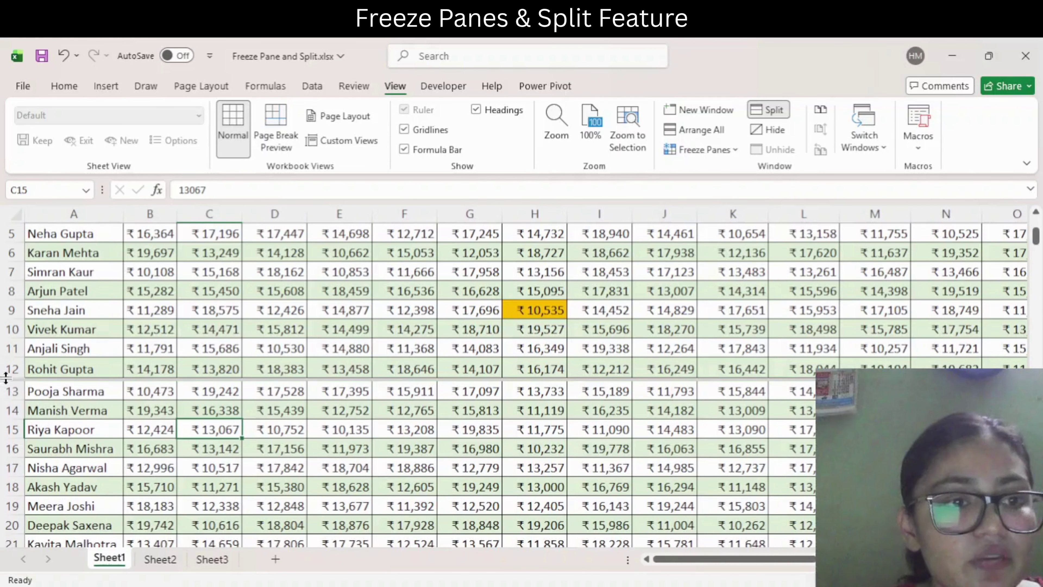
Align row 11 at the end of the upper pane with row 35 at the start of the lower pane to compare them.
{"action": "scroll", "coordinate": [203, 329], "scroll_direction": "up", "scroll_amount": 1}
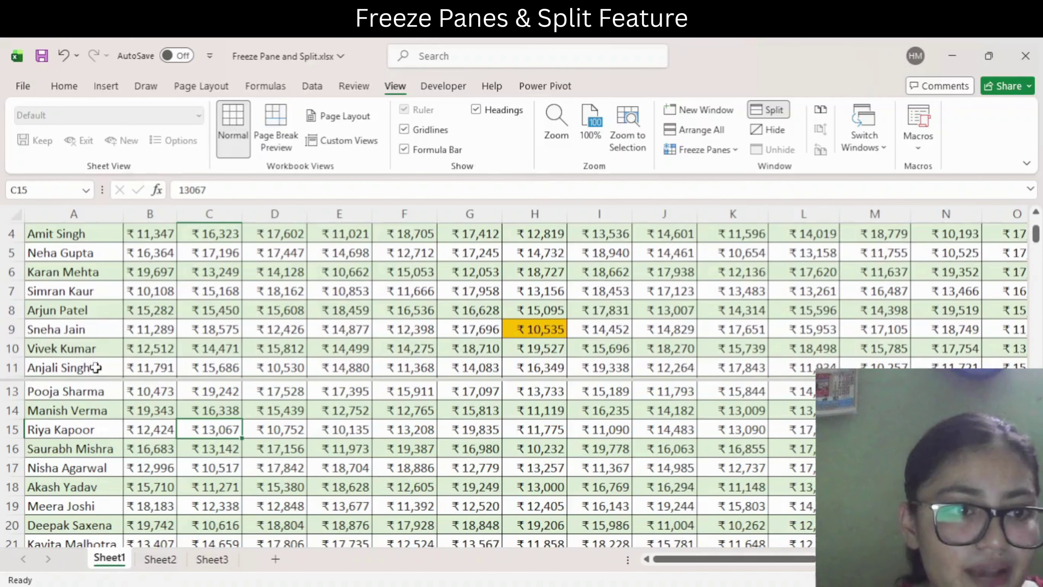
{"action": "scroll", "coordinate": [182, 420], "scroll_direction": "down", "scroll_amount": 5}
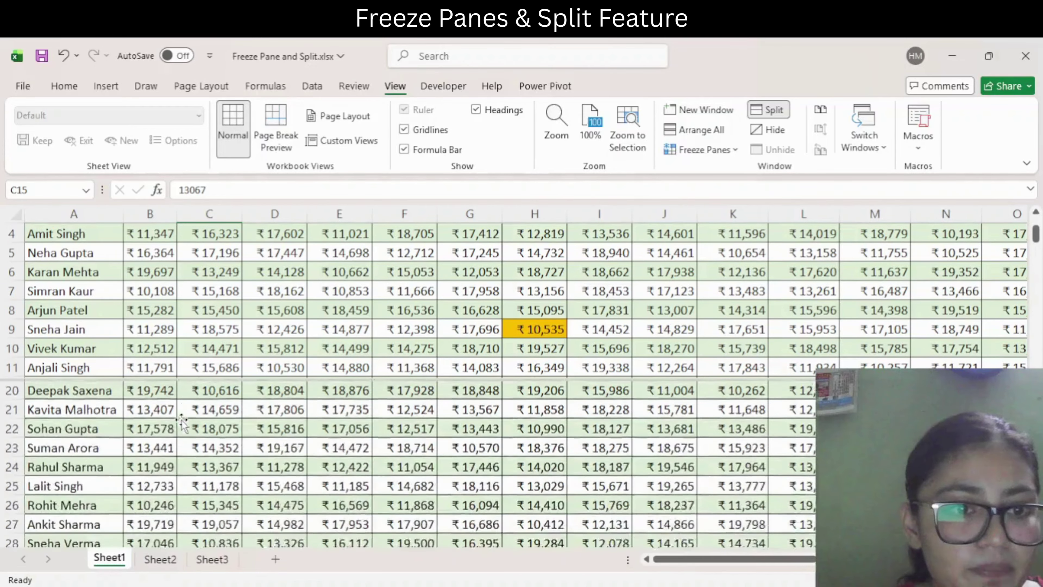
{"action": "scroll", "coordinate": [181, 420], "scroll_direction": "down", "scroll_amount": 5}
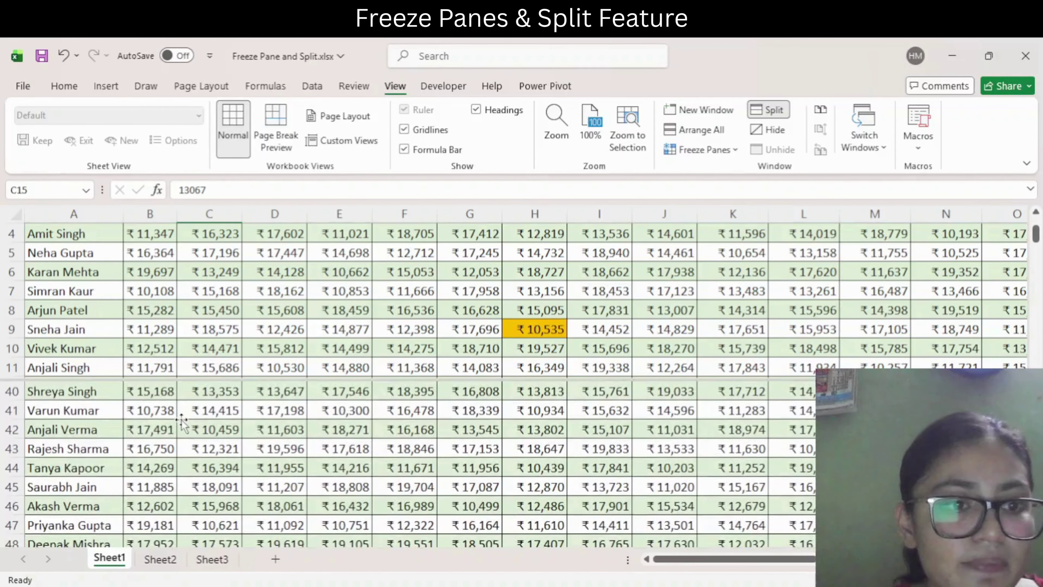
{"action": "scroll", "coordinate": [181, 420], "scroll_direction": "down", "scroll_amount": 2}
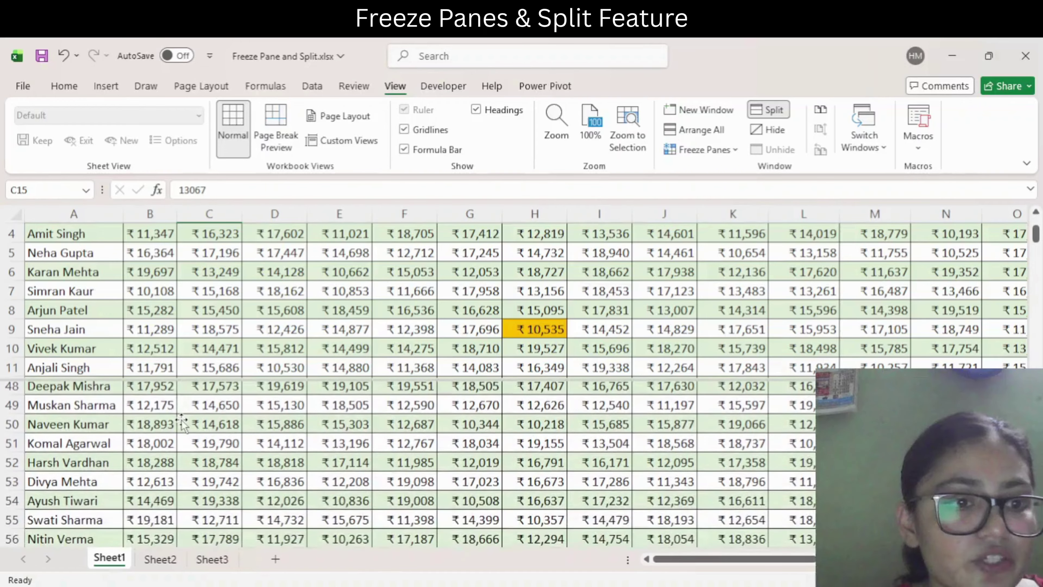
{"action": "scroll", "coordinate": [181, 420], "scroll_direction": "up", "scroll_amount": 5}
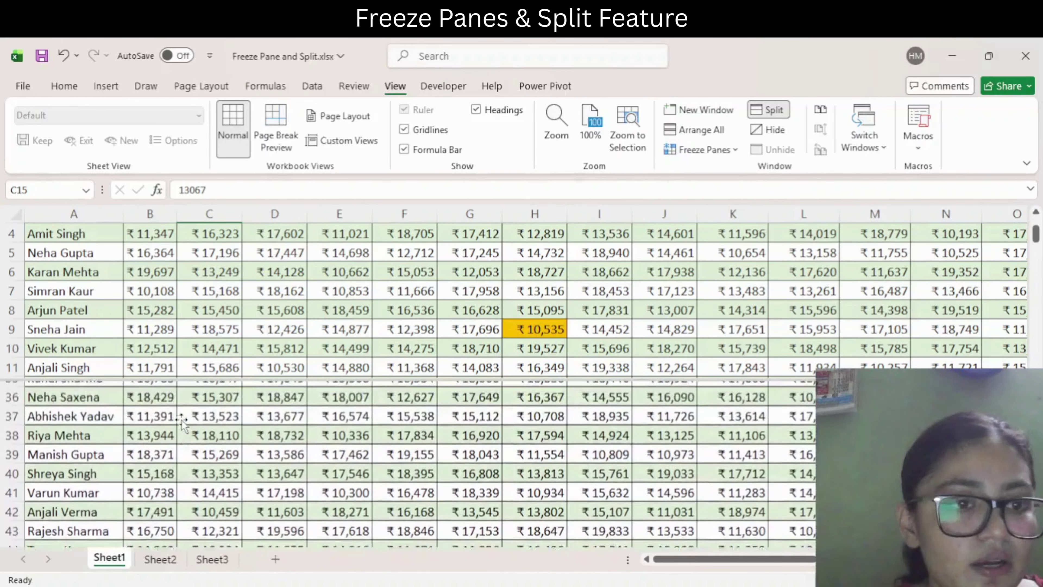
{"action": "scroll", "coordinate": [181, 420], "scroll_direction": "down", "scroll_amount": 1}
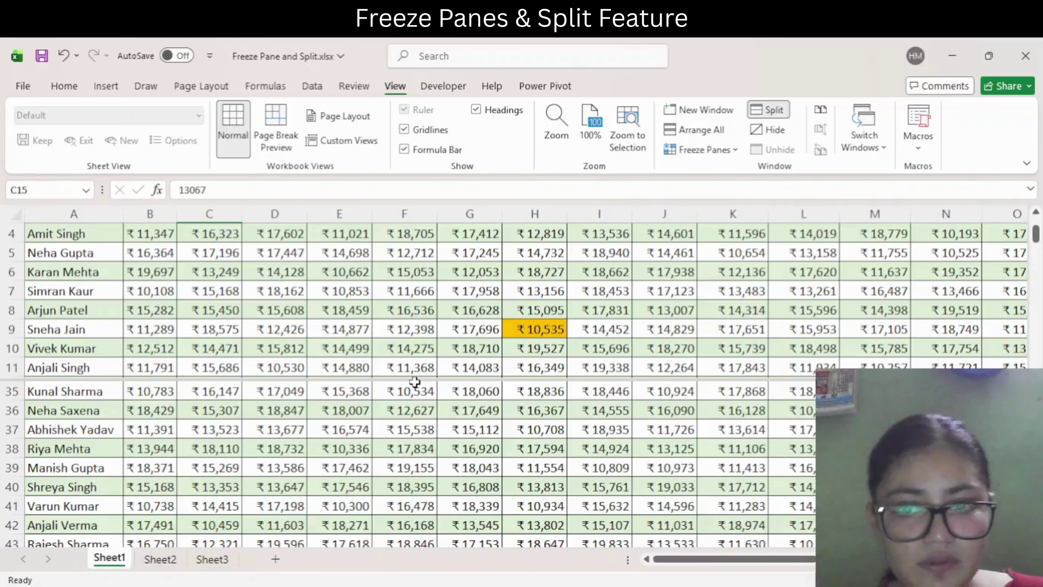
Show the header row in the upper pane and rows 58 to 65 in the lower pane, and remove the split.
{"action": "mouse_move", "coordinate": [1038, 233]}
{"action": "left_mouse_down"}
{"action": "mouse_move", "coordinate": [1037, 355]}
{"action": "mouse_move", "coordinate": [1036, 226]}
{"action": "left_mouse_up"}
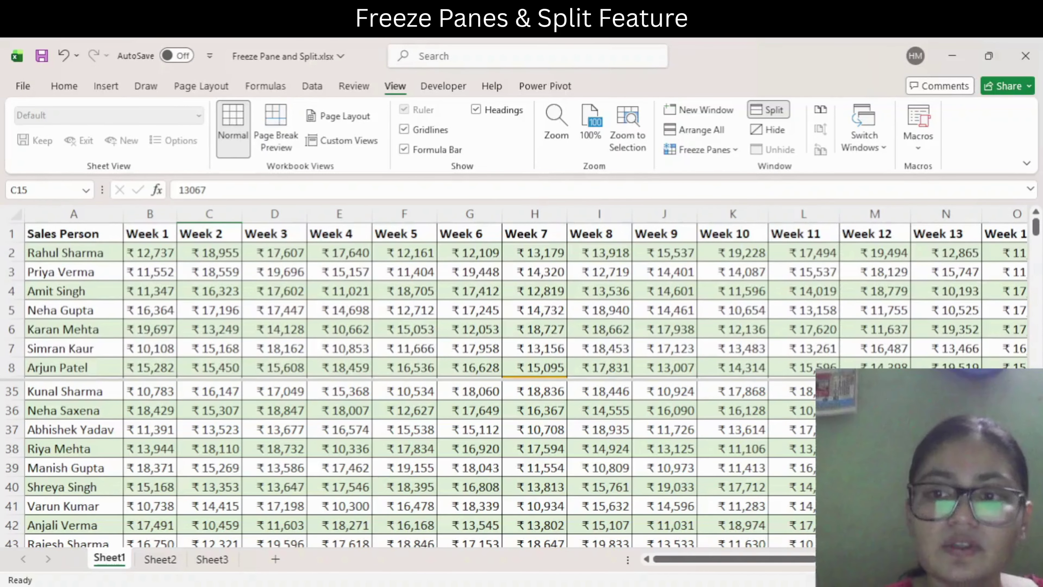
{"action": "left_click_drag", "start_coordinate": [1036, 476], "coordinate": [1036, 526]}
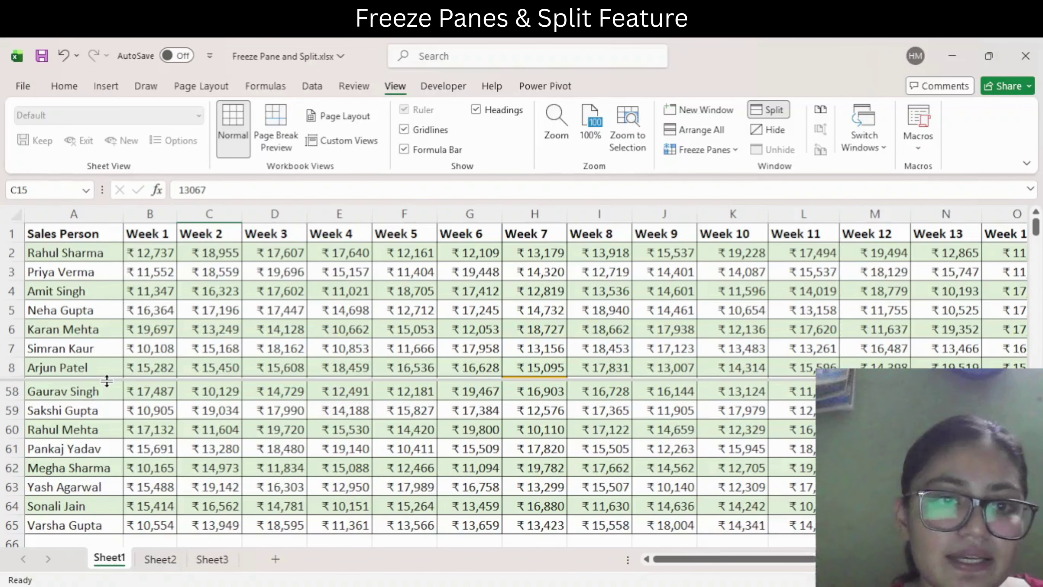
{"action": "left_click", "coordinate": [768, 110]}
{"action": "left_click", "coordinate": [442, 402]}
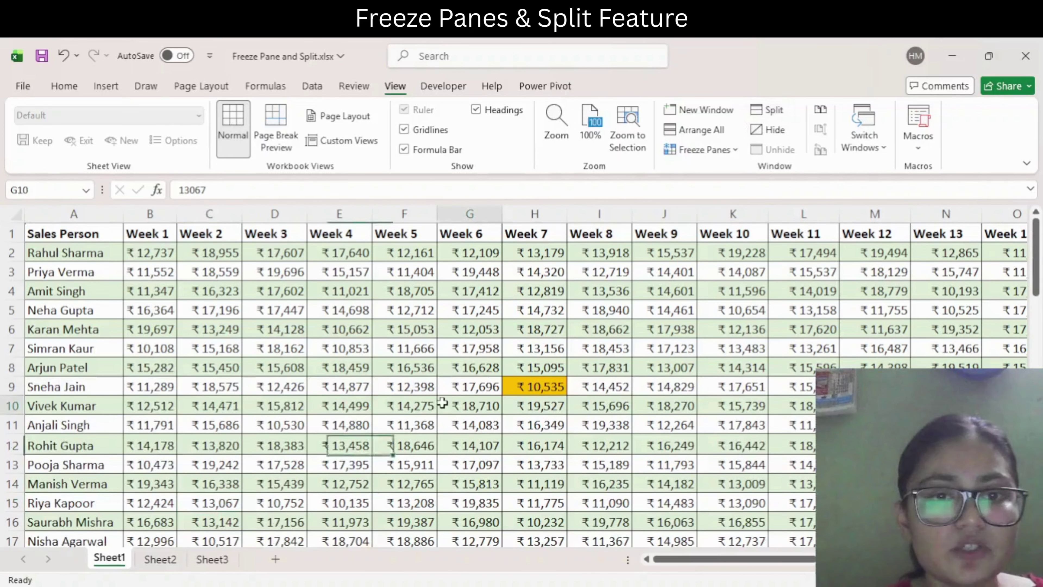
Split the sheet into four panes at cell H9.
{"action": "left_click", "coordinate": [526, 384]}
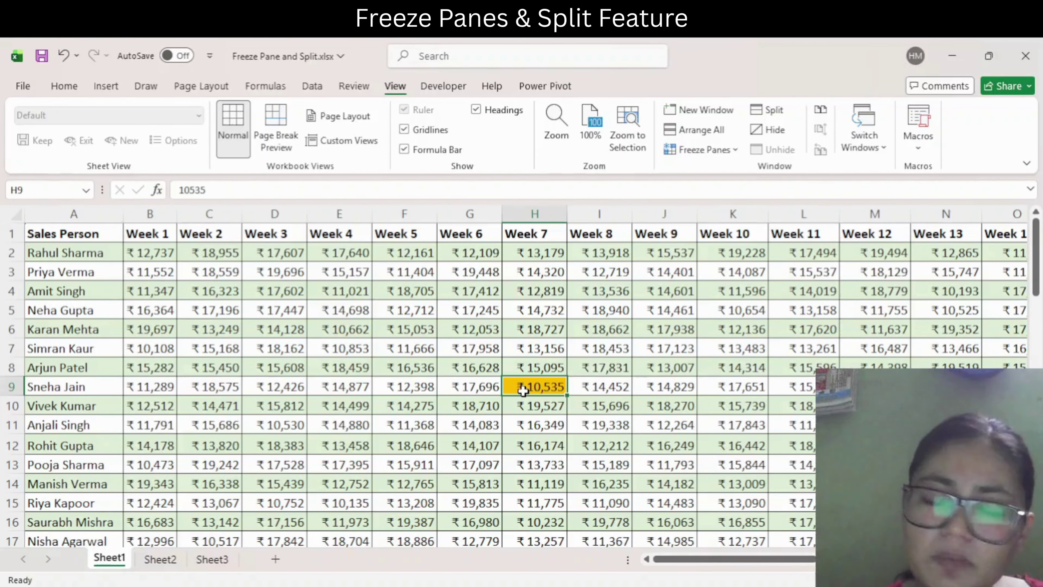
{"action": "left_click", "coordinate": [765, 111]}
{"action": "left_click", "coordinate": [405, 310]}
Examine how the four panes move, looking through different rows in the upper and lower panes and columns L to R beside columns A to G.
{"action": "scroll", "coordinate": [411, 304], "scroll_direction": "down", "scroll_amount": 5}
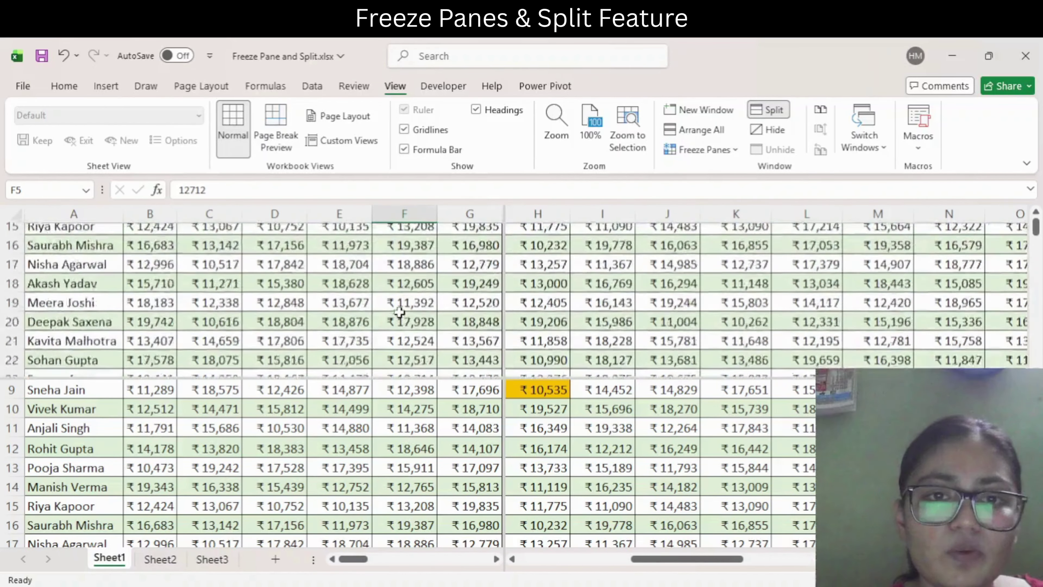
{"action": "scroll", "coordinate": [434, 301], "scroll_direction": "up", "scroll_amount": 4}
{"action": "scroll", "coordinate": [627, 315], "scroll_direction": "down", "scroll_amount": 4}
{"action": "scroll", "coordinate": [627, 315], "scroll_direction": "up", "scroll_amount": 3}
{"action": "scroll", "coordinate": [628, 316], "scroll_direction": "right", "scroll_amount": 2}
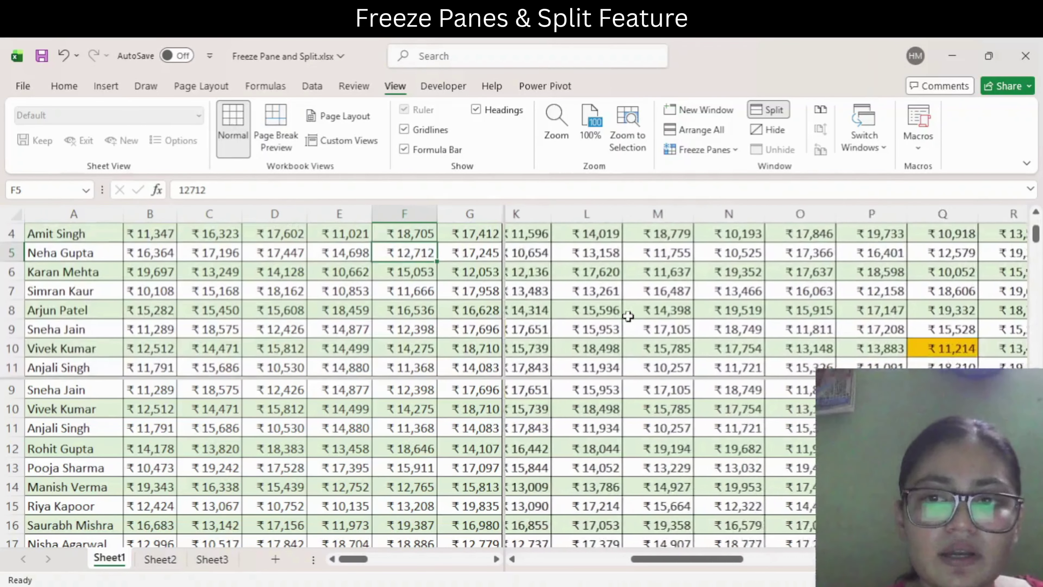
{"action": "scroll", "coordinate": [627, 315], "scroll_direction": "left", "scroll_amount": 2}
{"action": "mouse_move", "coordinate": [357, 559]}
{"action": "left_mouse_down"}
{"action": "mouse_move", "coordinate": [454, 560]}
{"action": "mouse_move", "coordinate": [354, 559]}
{"action": "left_mouse_up"}
{"action": "left_click_drag", "start_coordinate": [648, 561], "coordinate": [713, 559]}
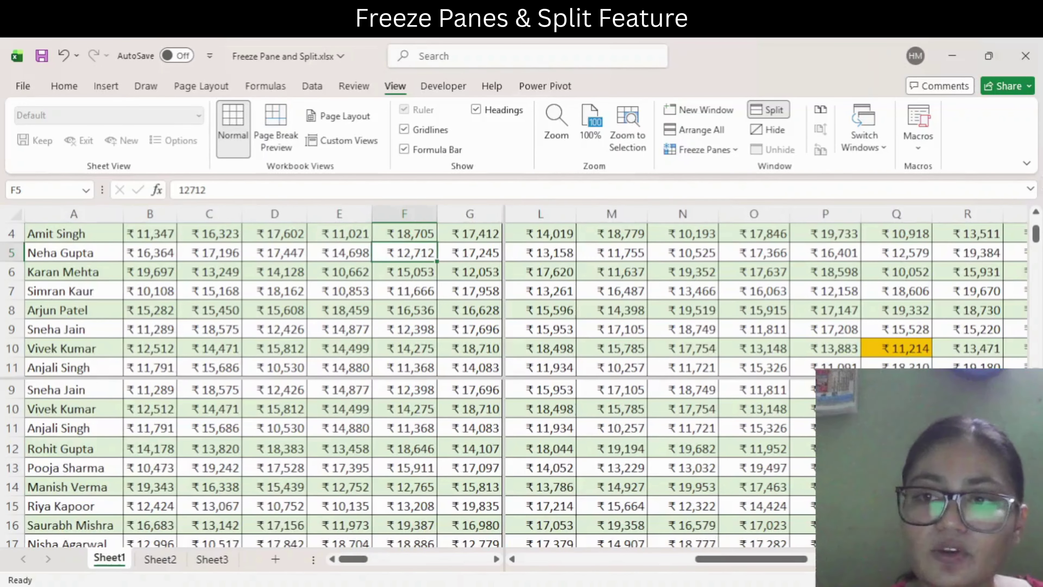
{"action": "scroll", "coordinate": [1038, 261], "scroll_direction": "down", "scroll_amount": 5}
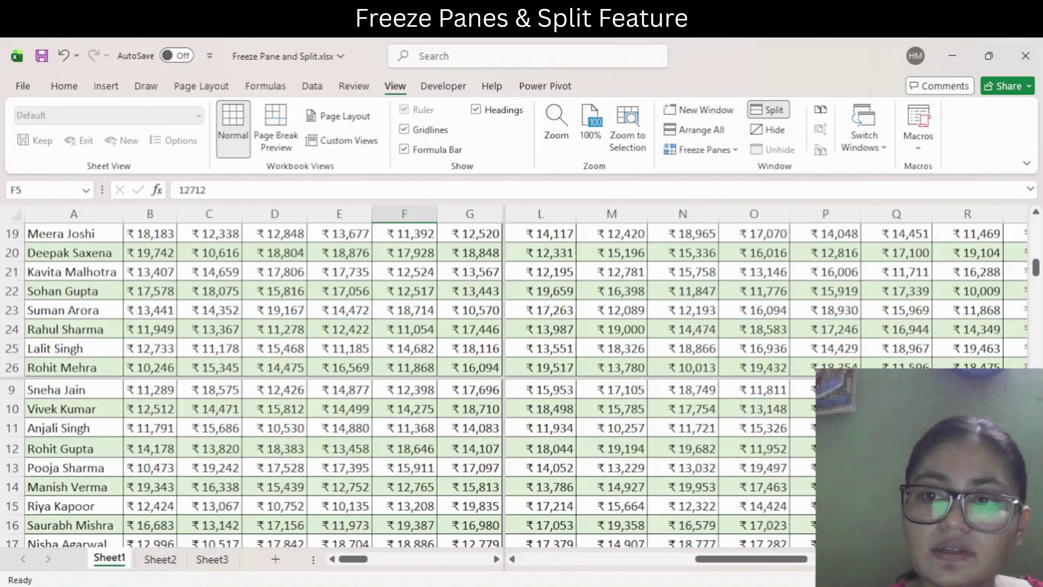
{"action": "scroll", "coordinate": [646, 345], "scroll_direction": "down", "scroll_amount": 3}
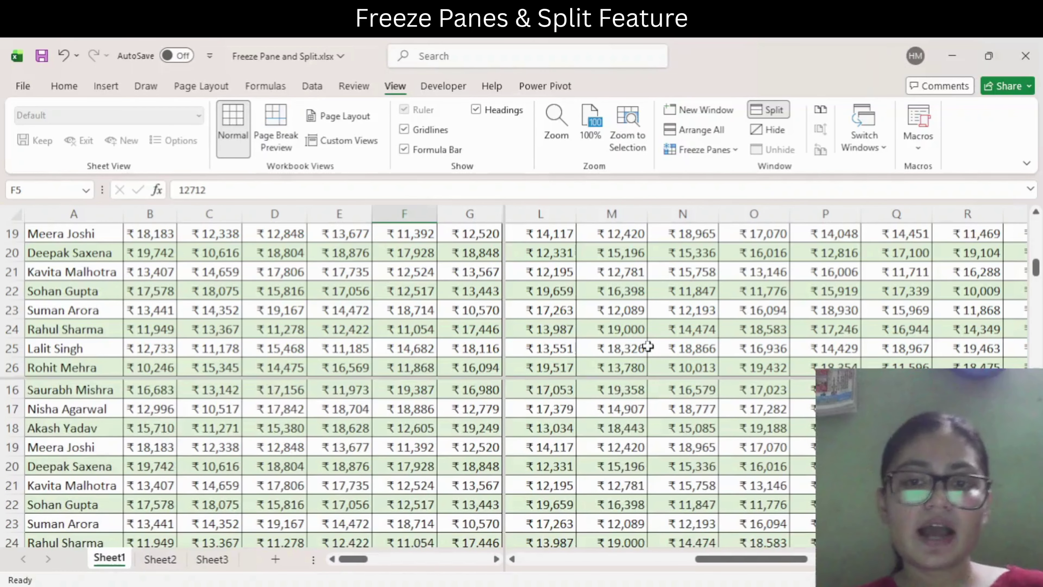